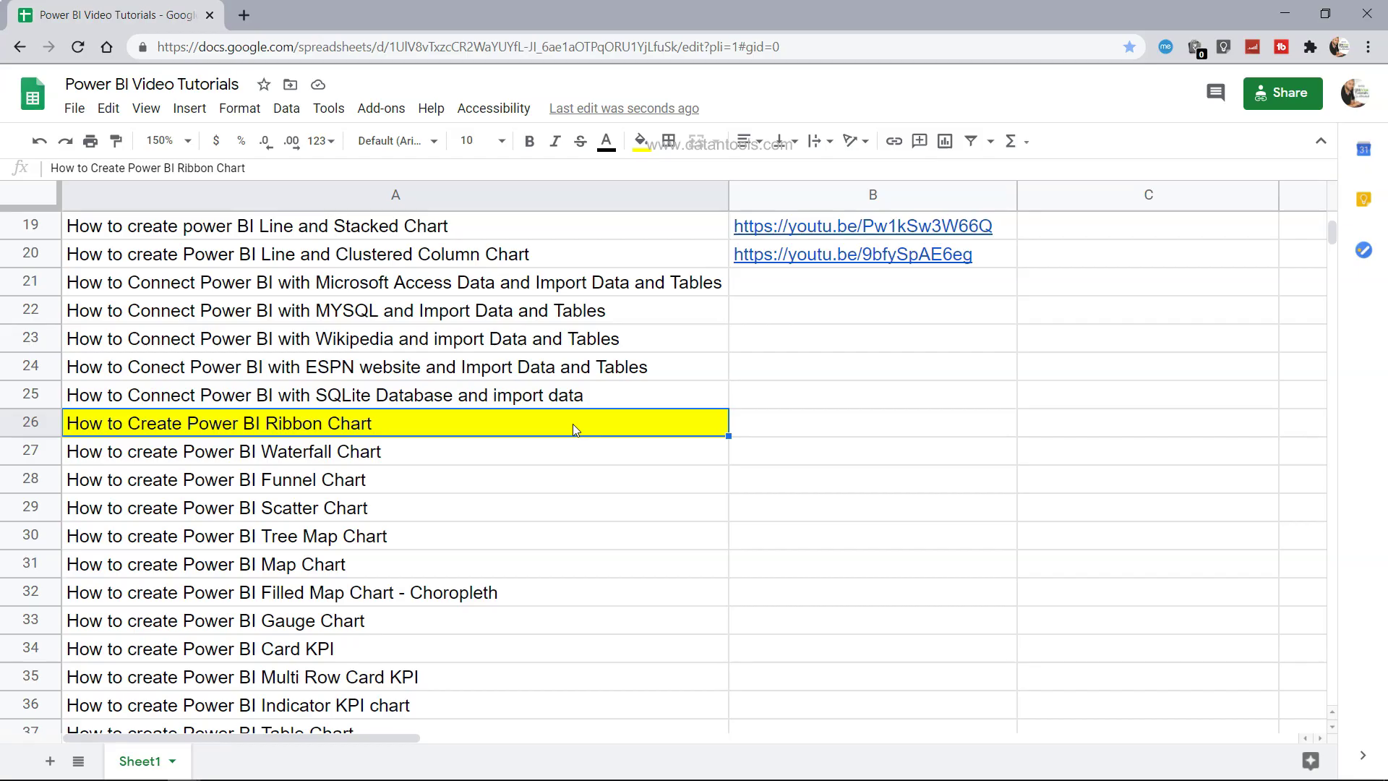
Switch from Chrome to Power BI Desktop, where the Ribbon page's finished chart is shown
{"action": "key", "text": "alt+Tab"}
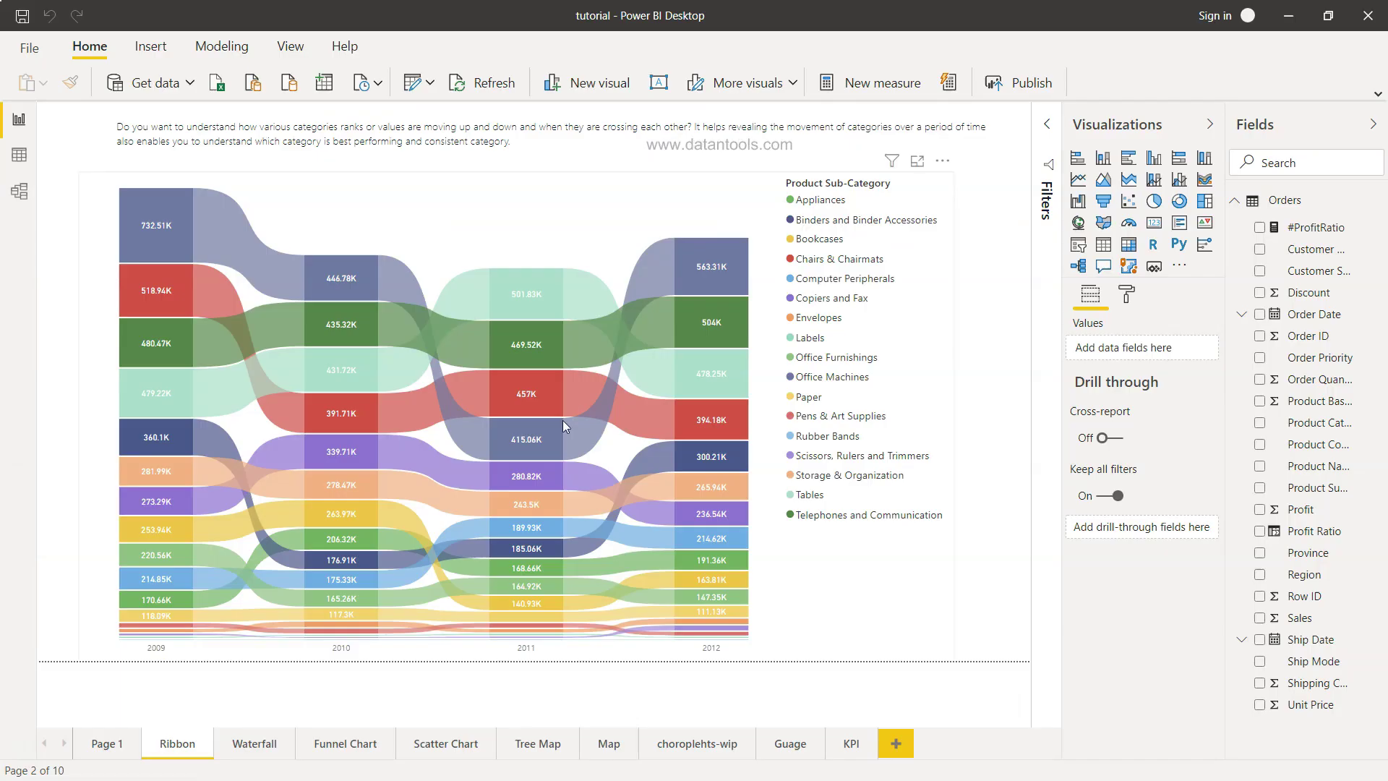
{"action": "mouse_move", "coordinate": [158, 255]}
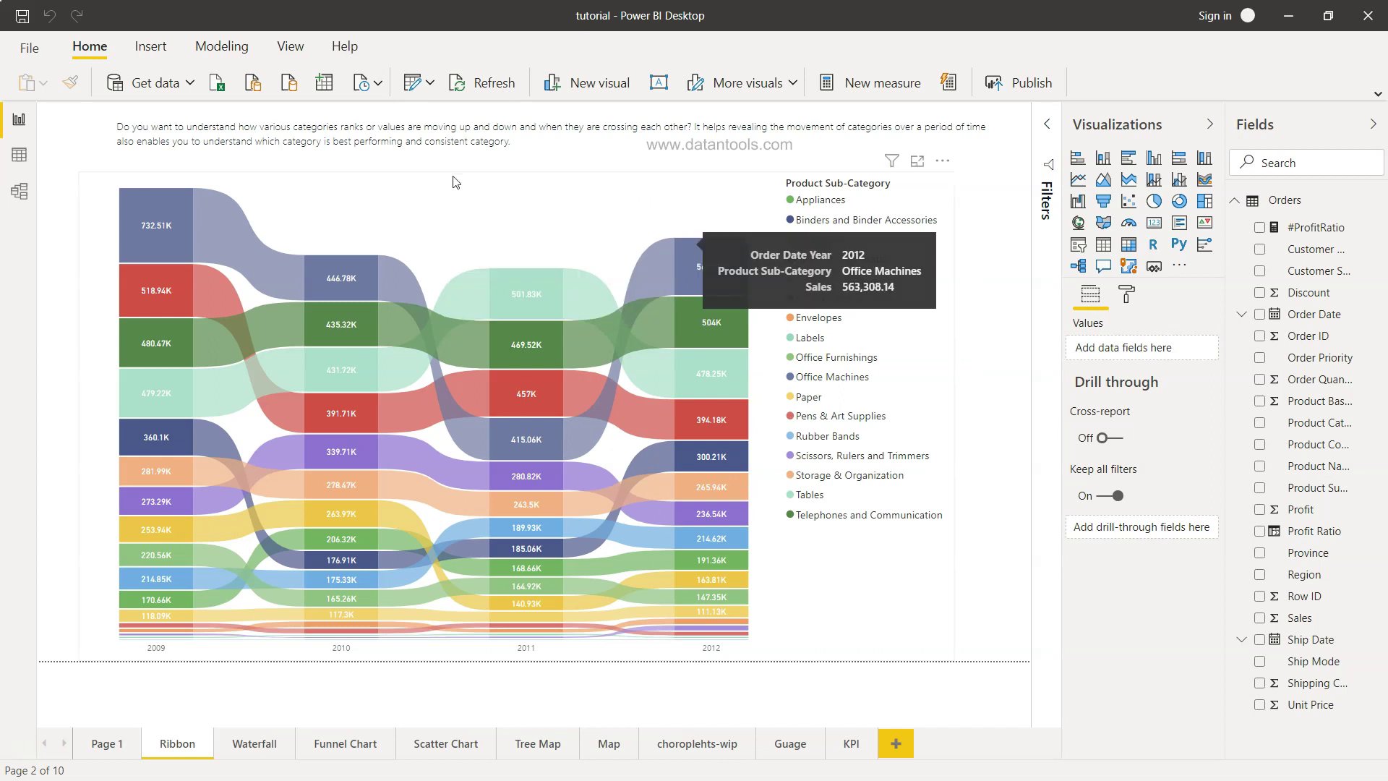
{"action": "mouse_move", "coordinate": [135, 398]}
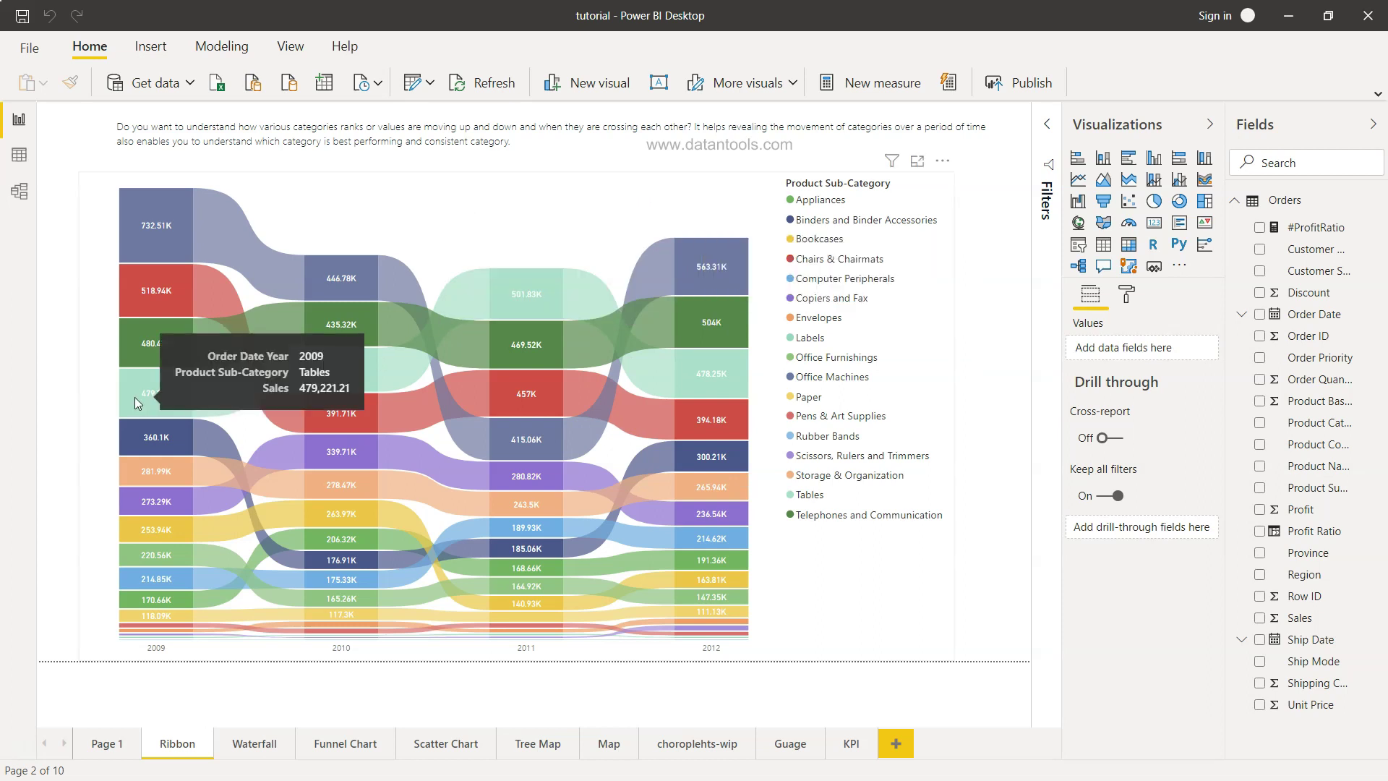
{"action": "mouse_move", "coordinate": [532, 293]}
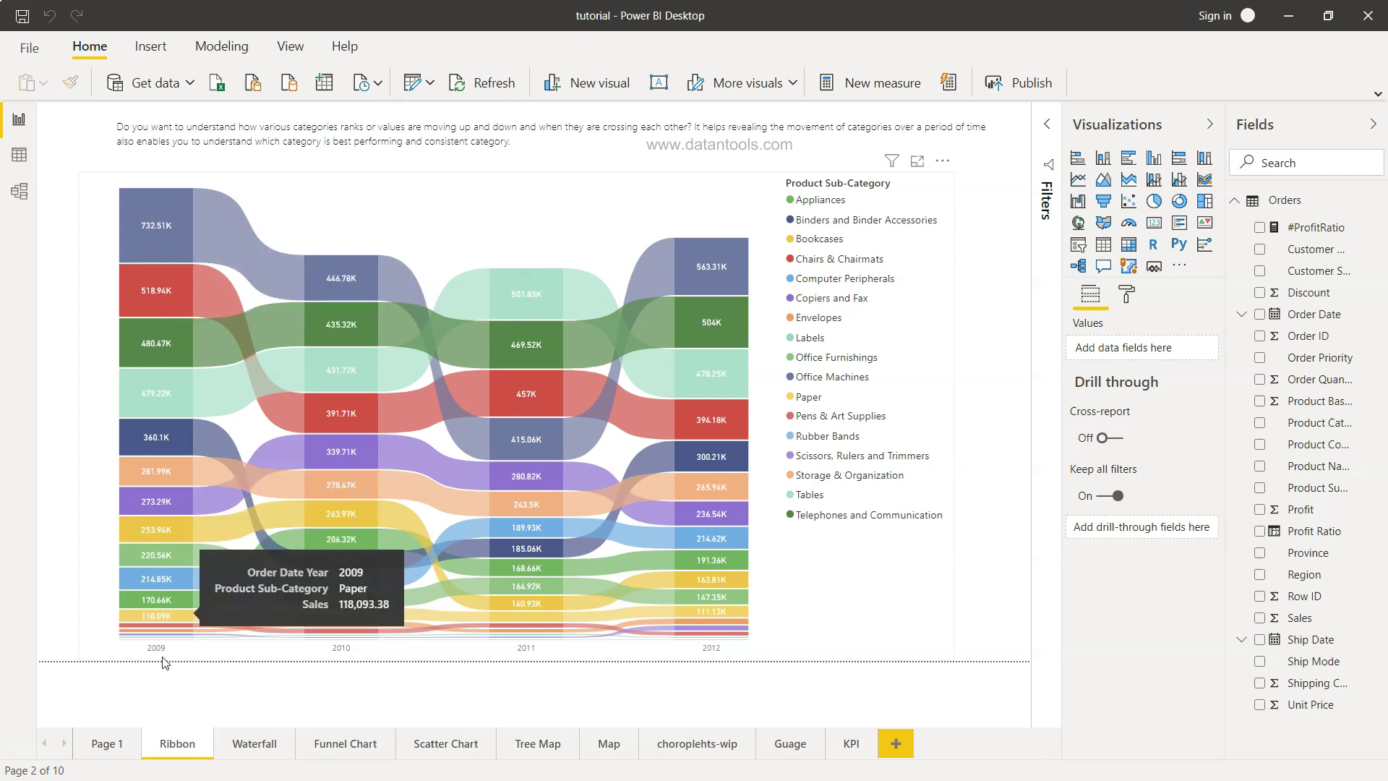
{"action": "mouse_move", "coordinate": [152, 352]}
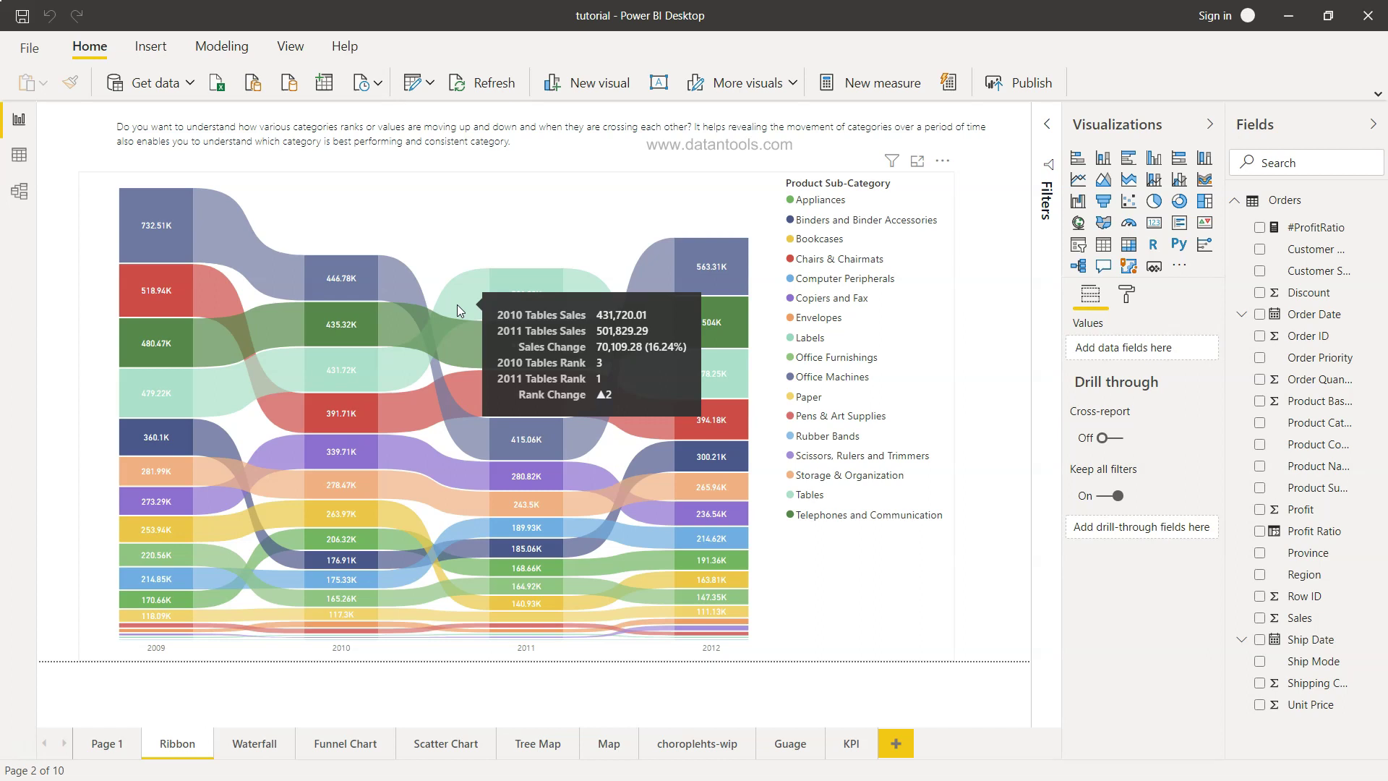
Delete the old ribbon chart, add a new page-filling ribbon chart, and put Order Date on its axis
{"action": "left_click", "coordinate": [467, 328]}
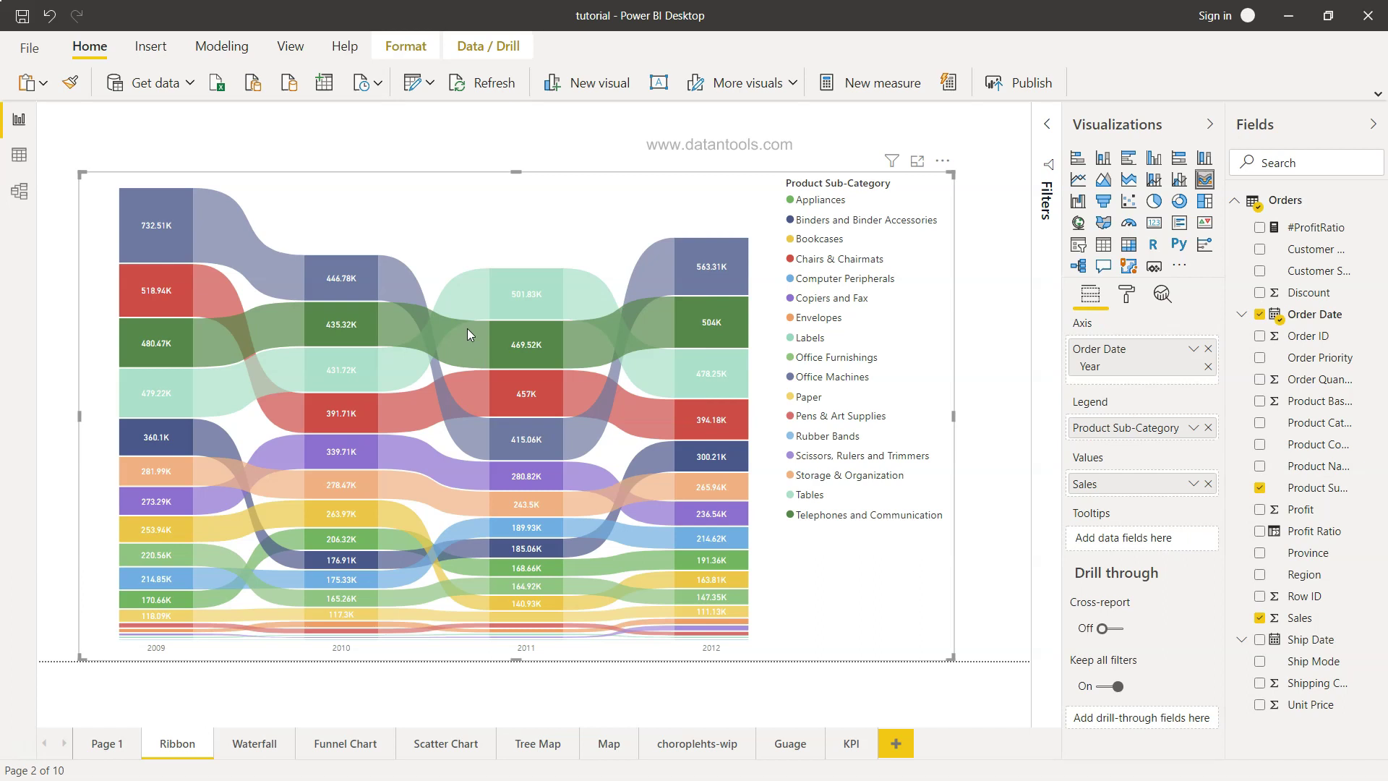
{"action": "key", "text": "Delete"}
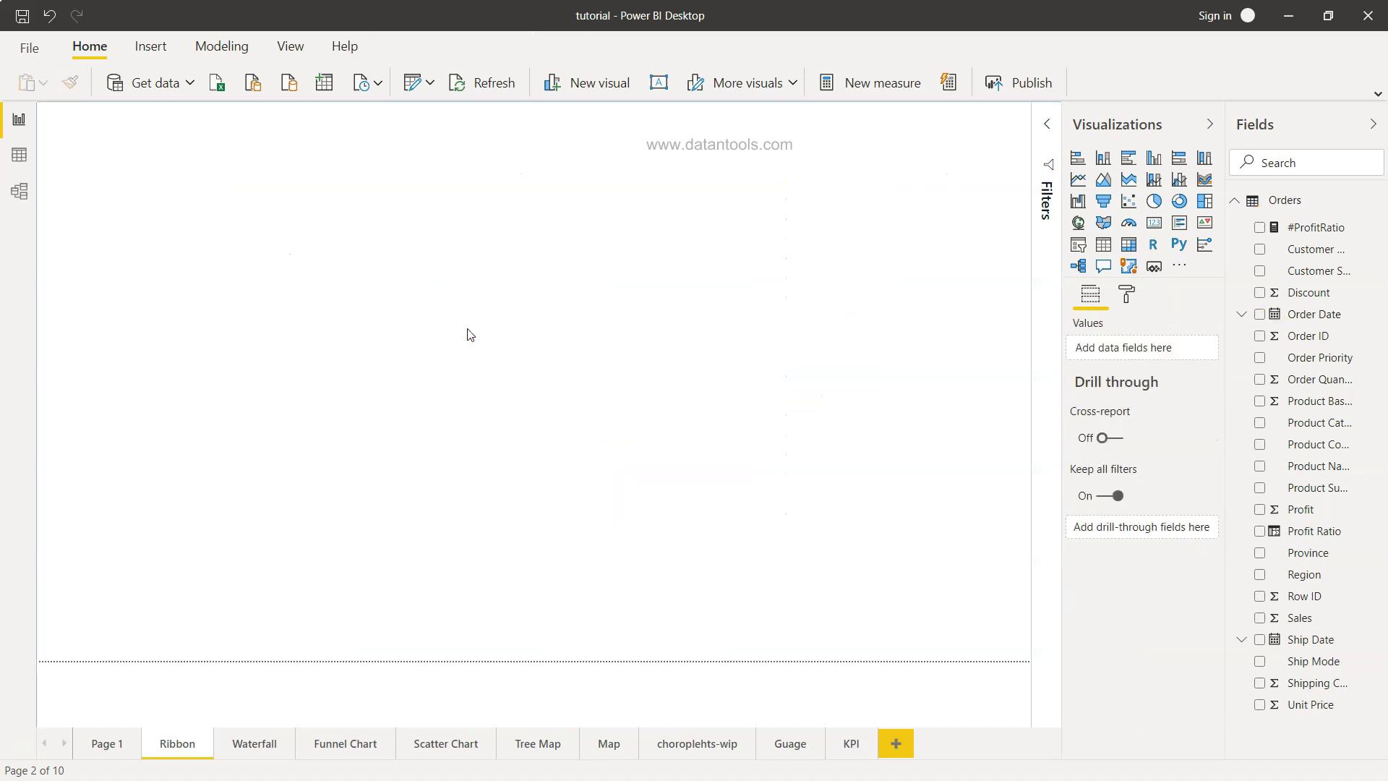
{"action": "left_click", "coordinate": [1205, 181]}
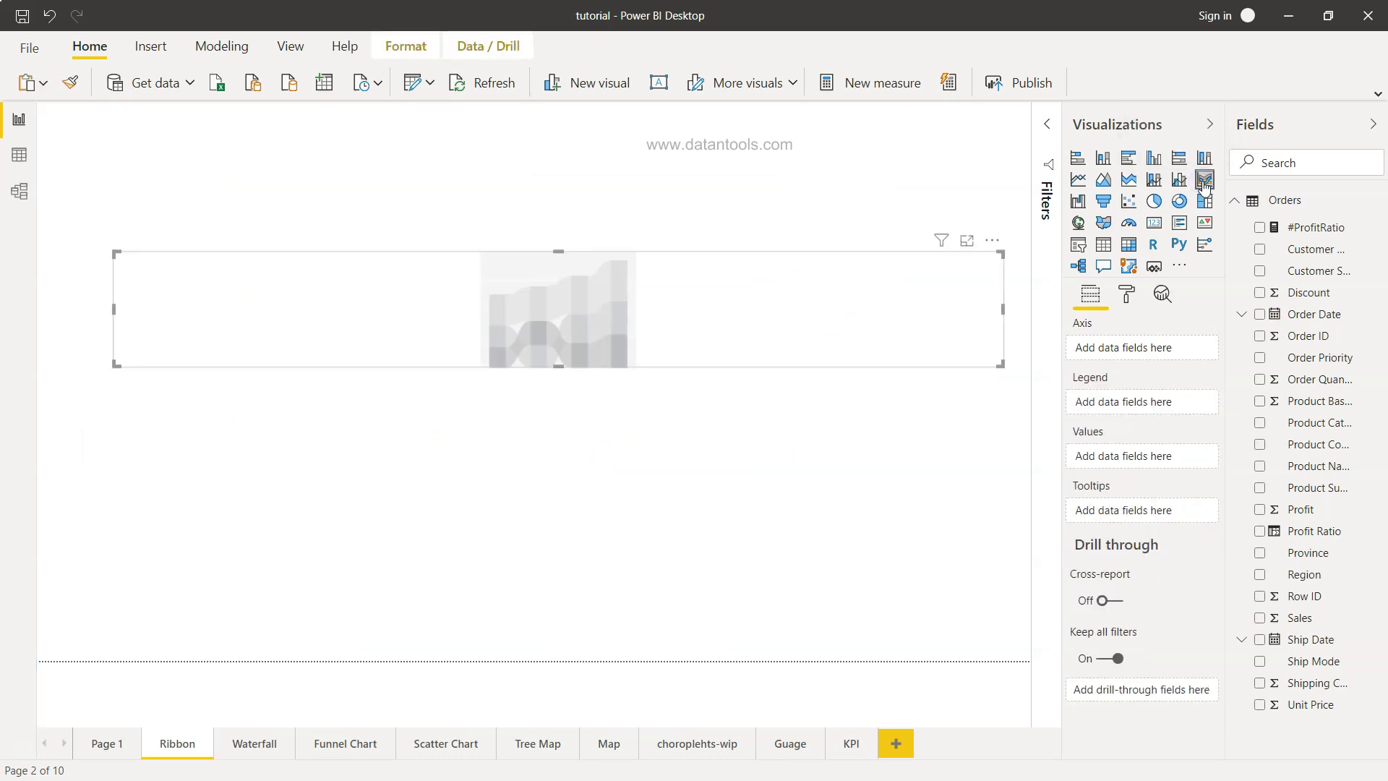
{"action": "left_click_drag", "start_coordinate": [556, 366], "coordinate": [559, 659]}
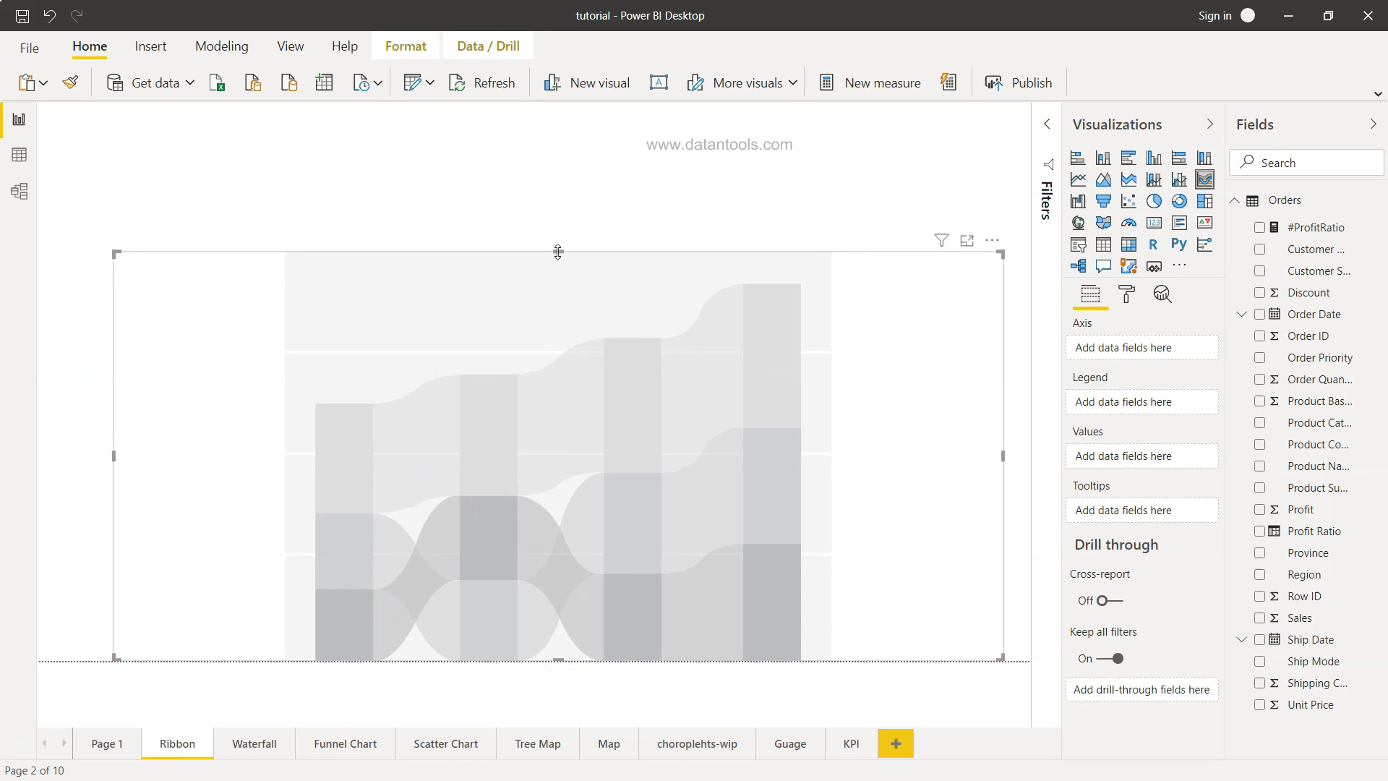
{"action": "left_click_drag", "start_coordinate": [561, 253], "coordinate": [576, 109]}
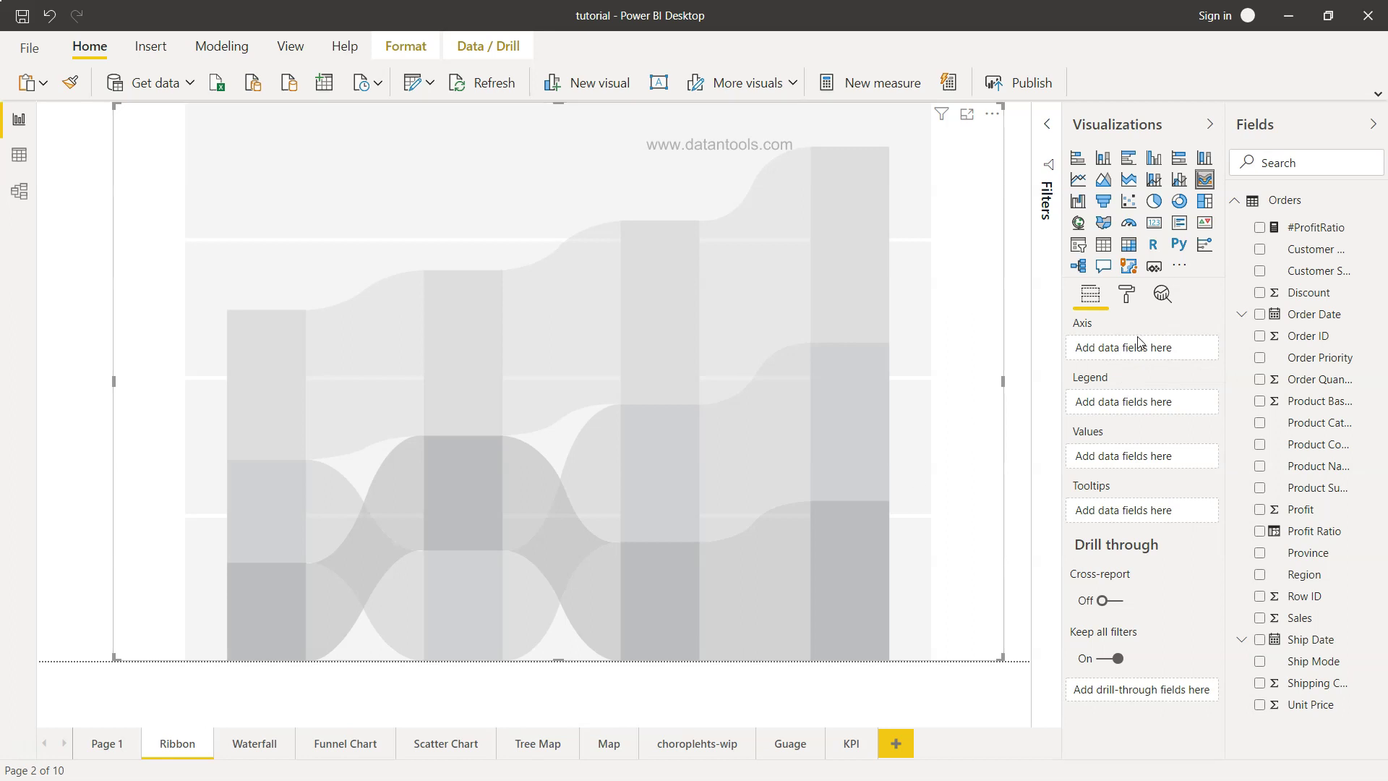
{"action": "left_click", "coordinate": [1260, 317]}
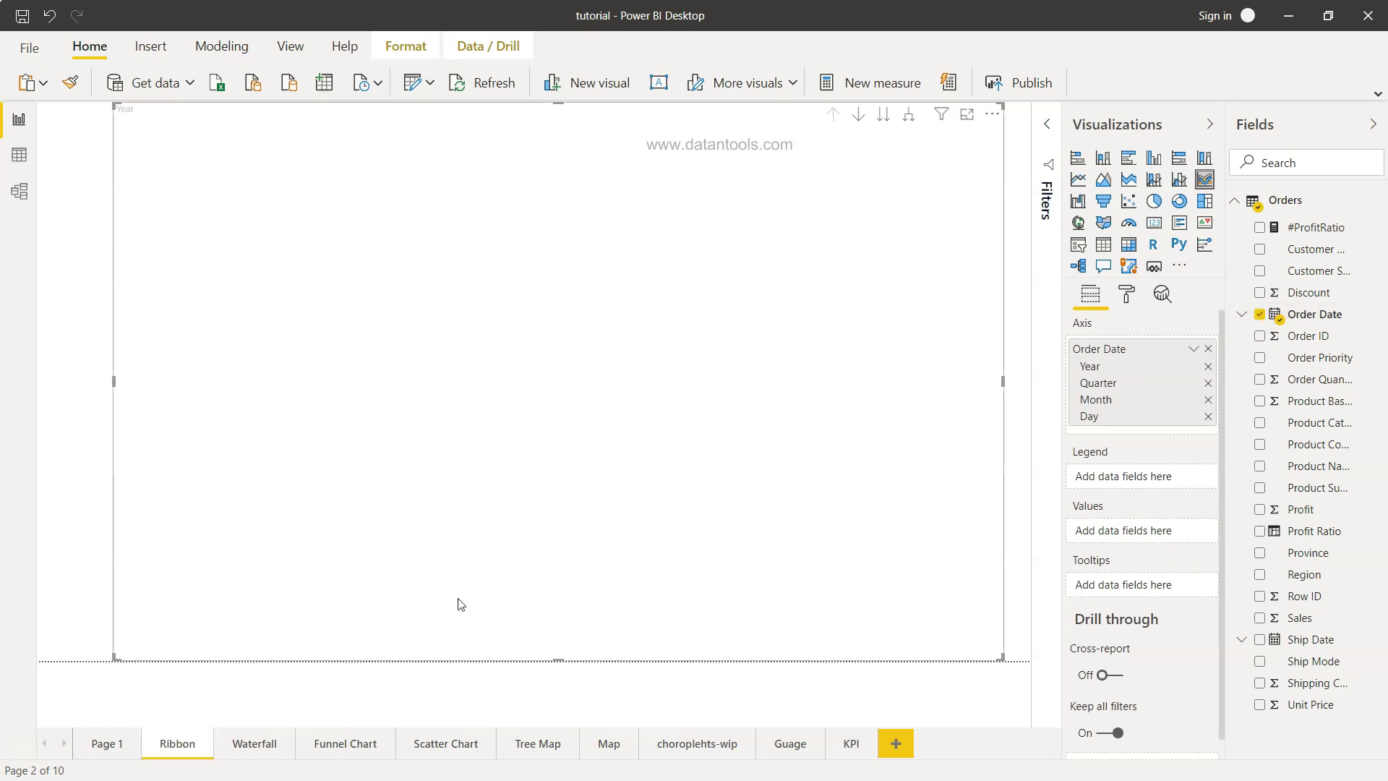
Trim the axis to Year only, with Product Sub-Category as legend and Sales as values
{"action": "left_click", "coordinate": [1208, 416]}
{"action": "left_click", "coordinate": [1208, 400]}
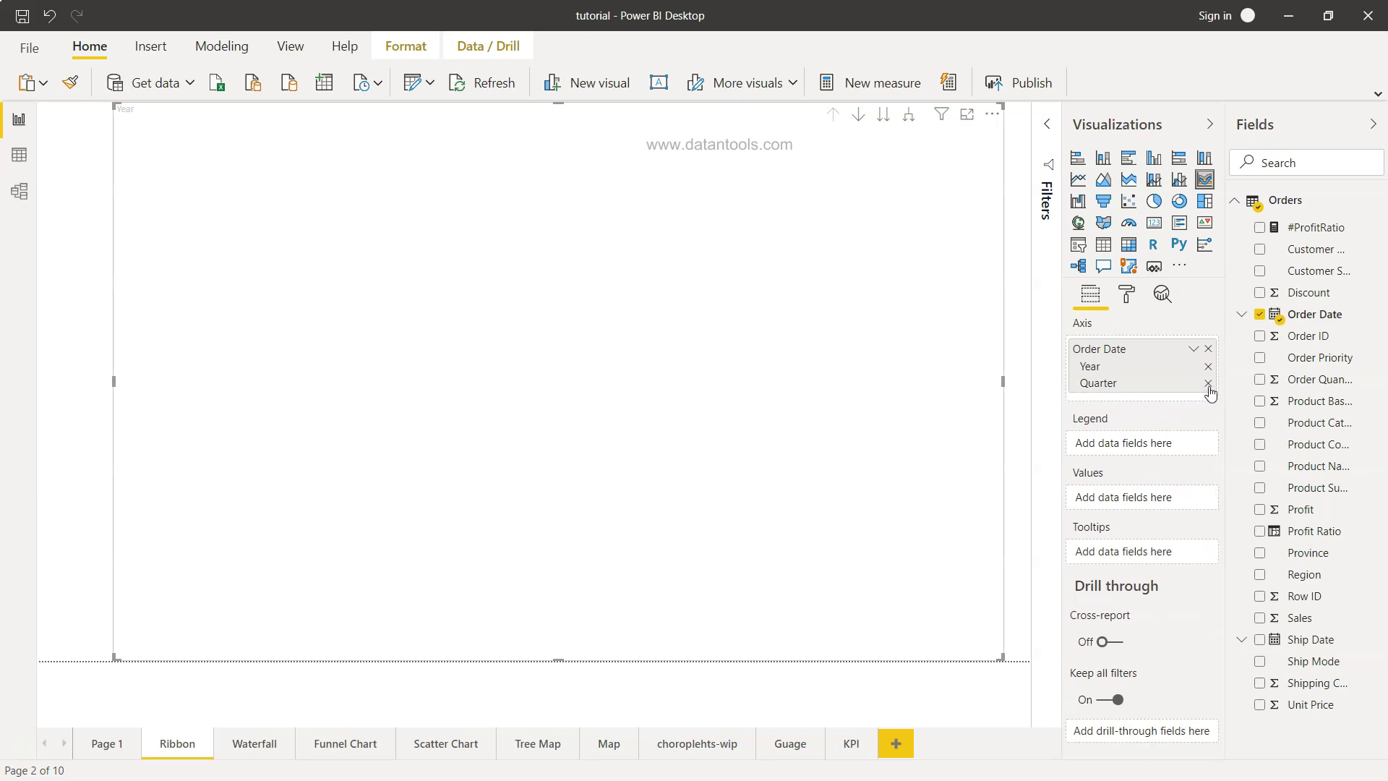
{"action": "left_click", "coordinate": [1208, 384]}
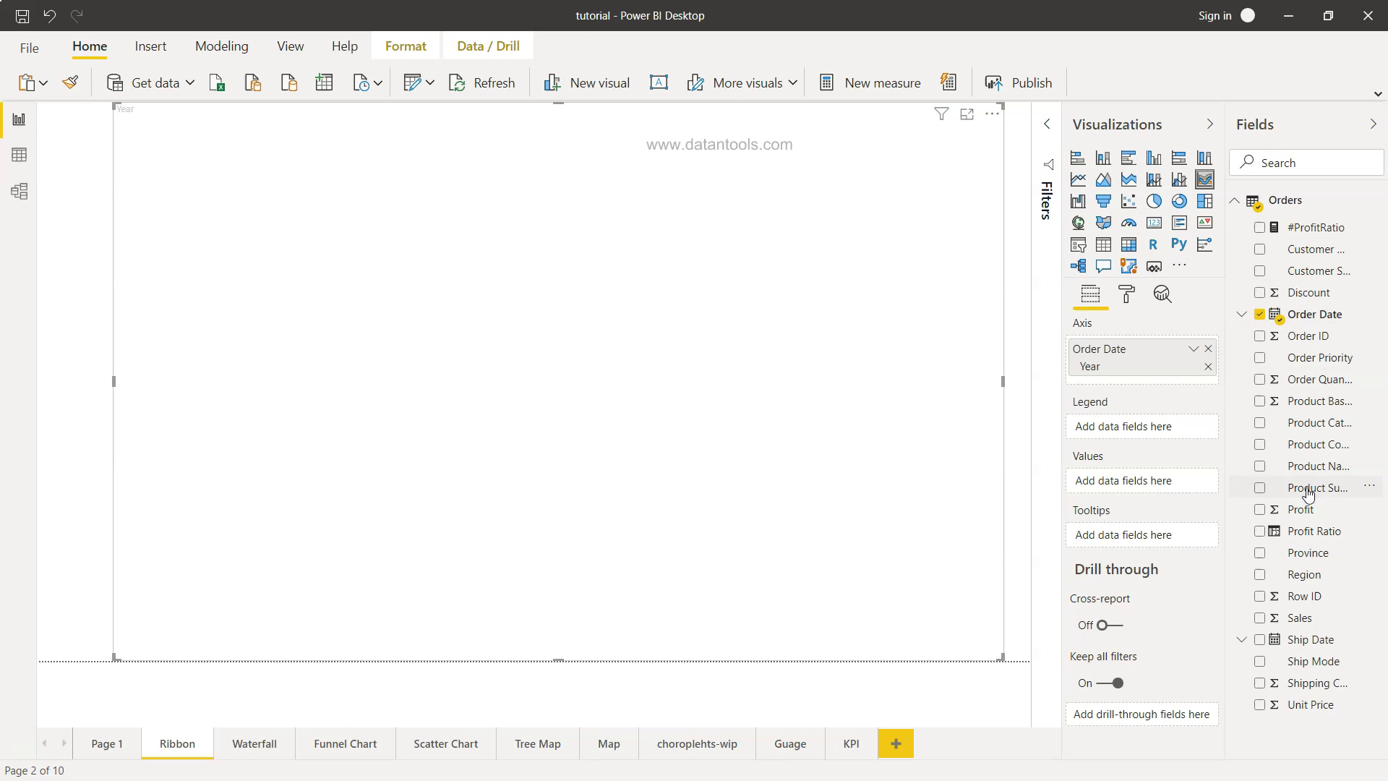
{"action": "left_click_drag", "start_coordinate": [1308, 494], "coordinate": [1121, 429]}
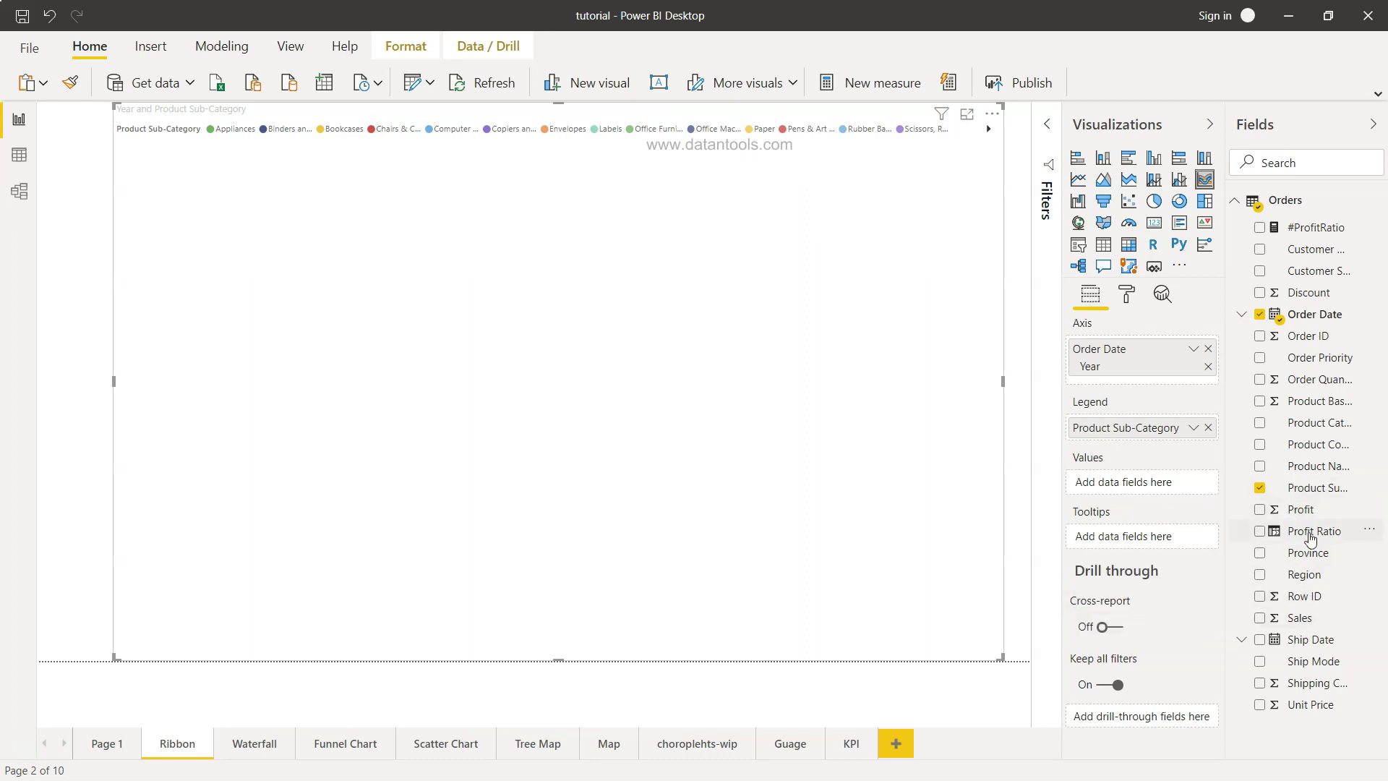
{"action": "left_click_drag", "start_coordinate": [1315, 616], "coordinate": [1162, 484]}
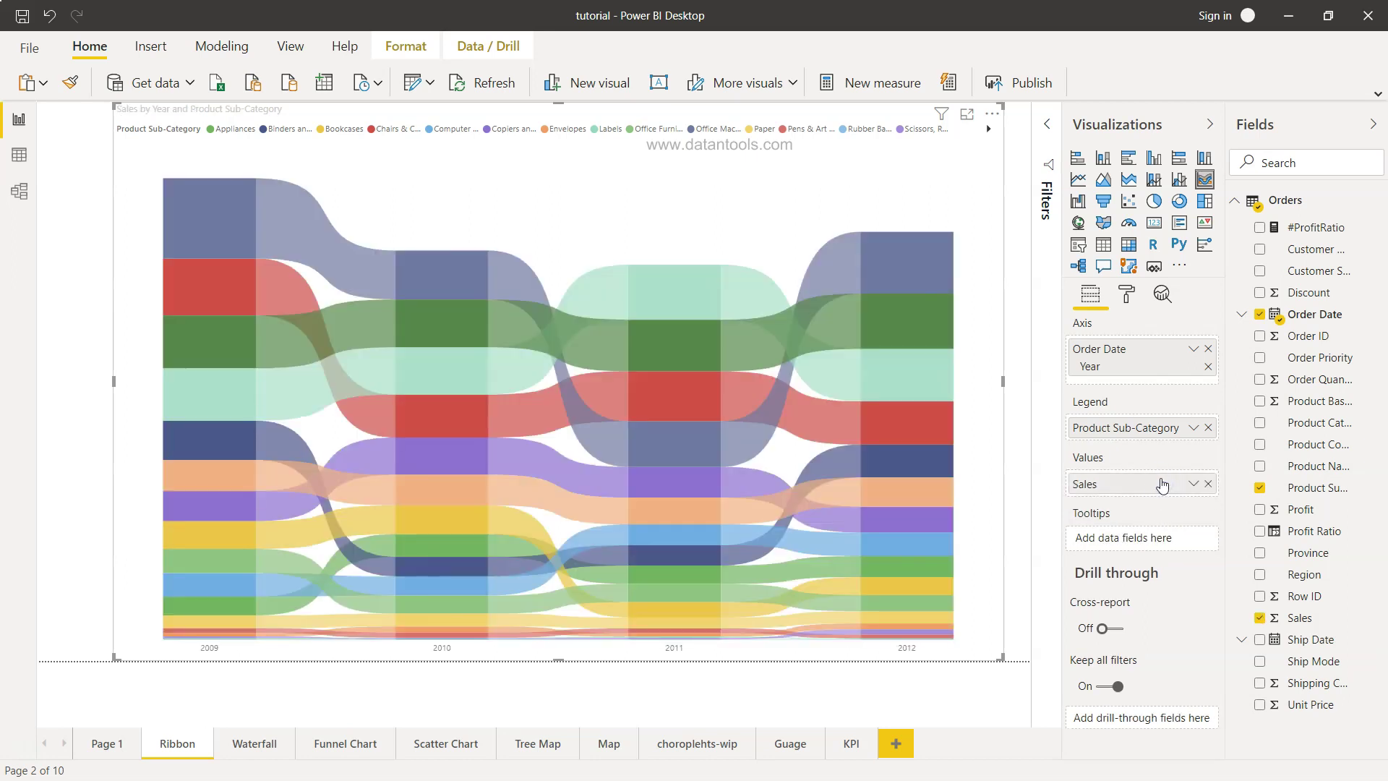
{"action": "mouse_move", "coordinate": [623, 605]}
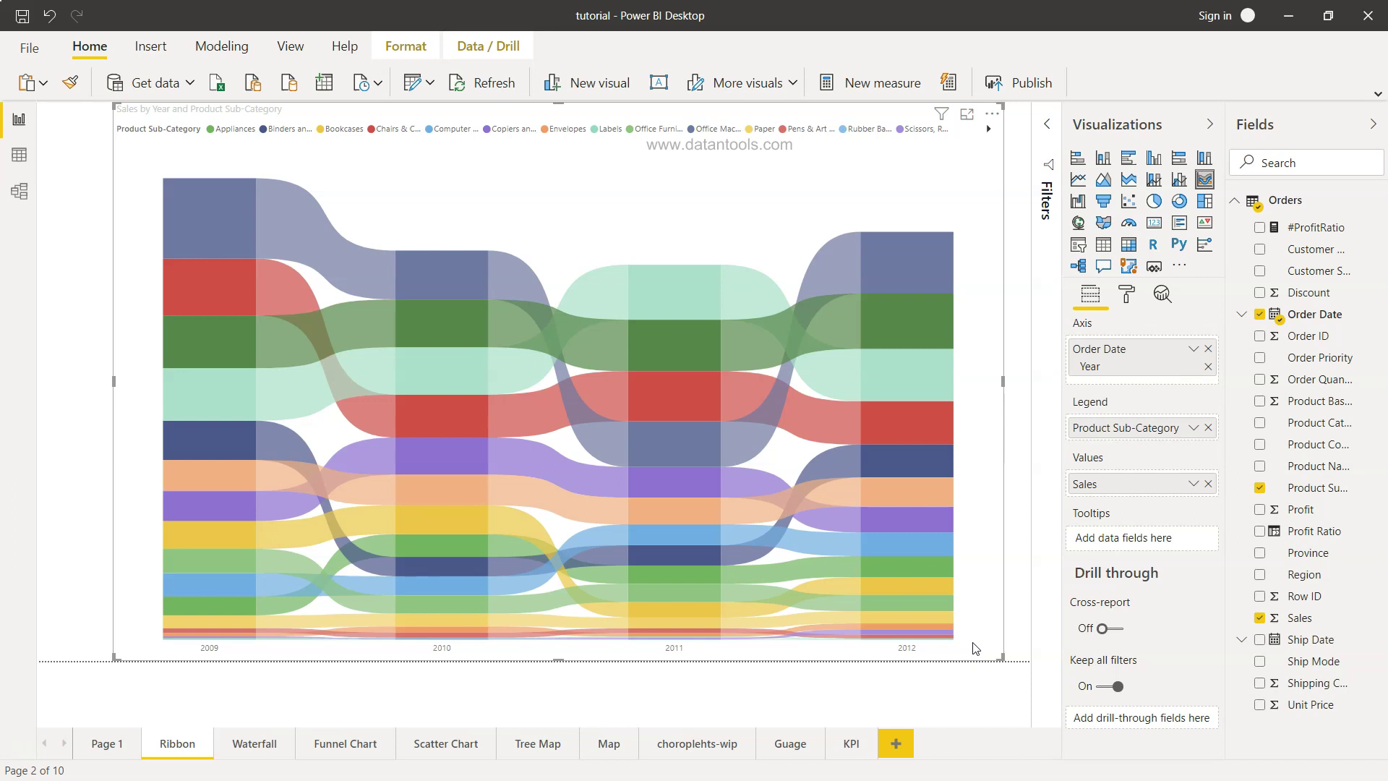
In the Format pane's Legend settings, set Position to Right
{"action": "left_click", "coordinate": [1130, 301]}
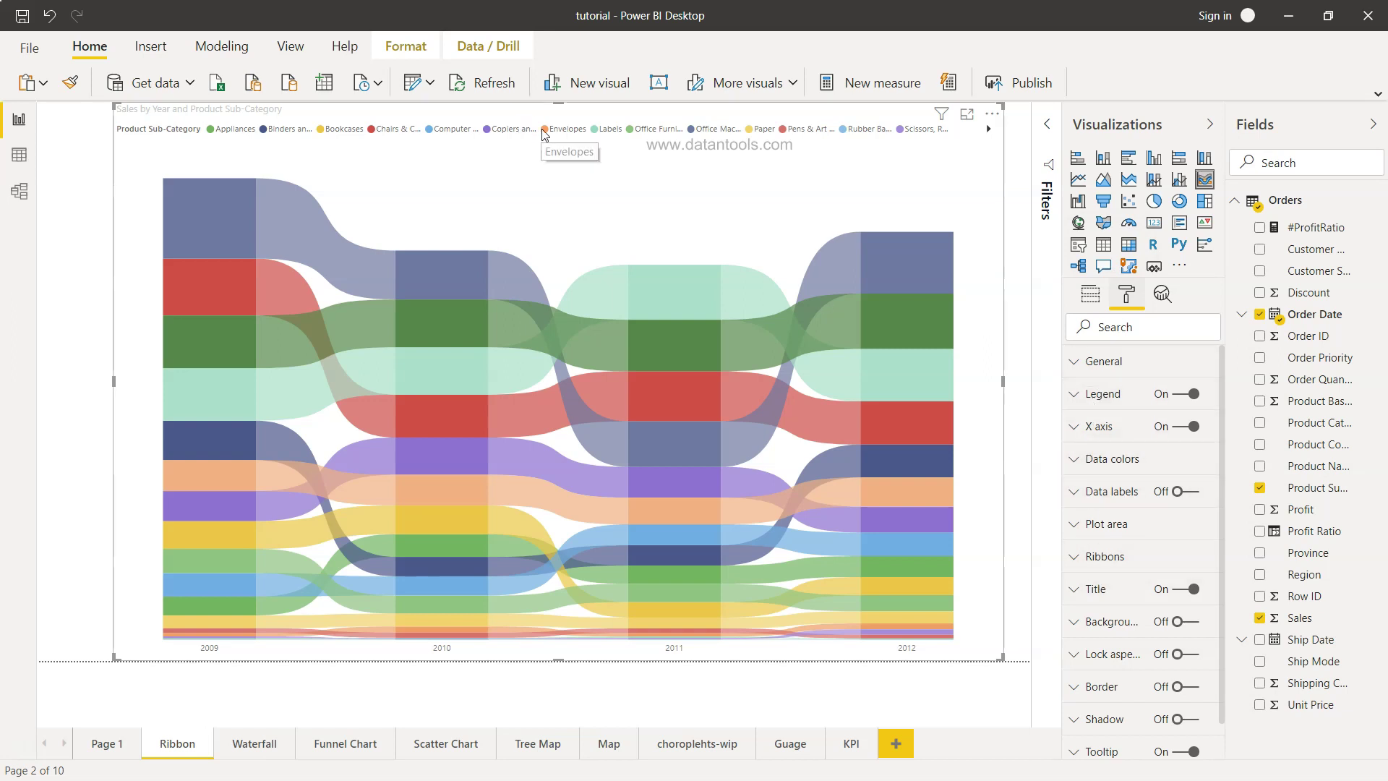
{"action": "left_click", "coordinate": [1075, 394]}
{"action": "left_click", "coordinate": [1120, 449]}
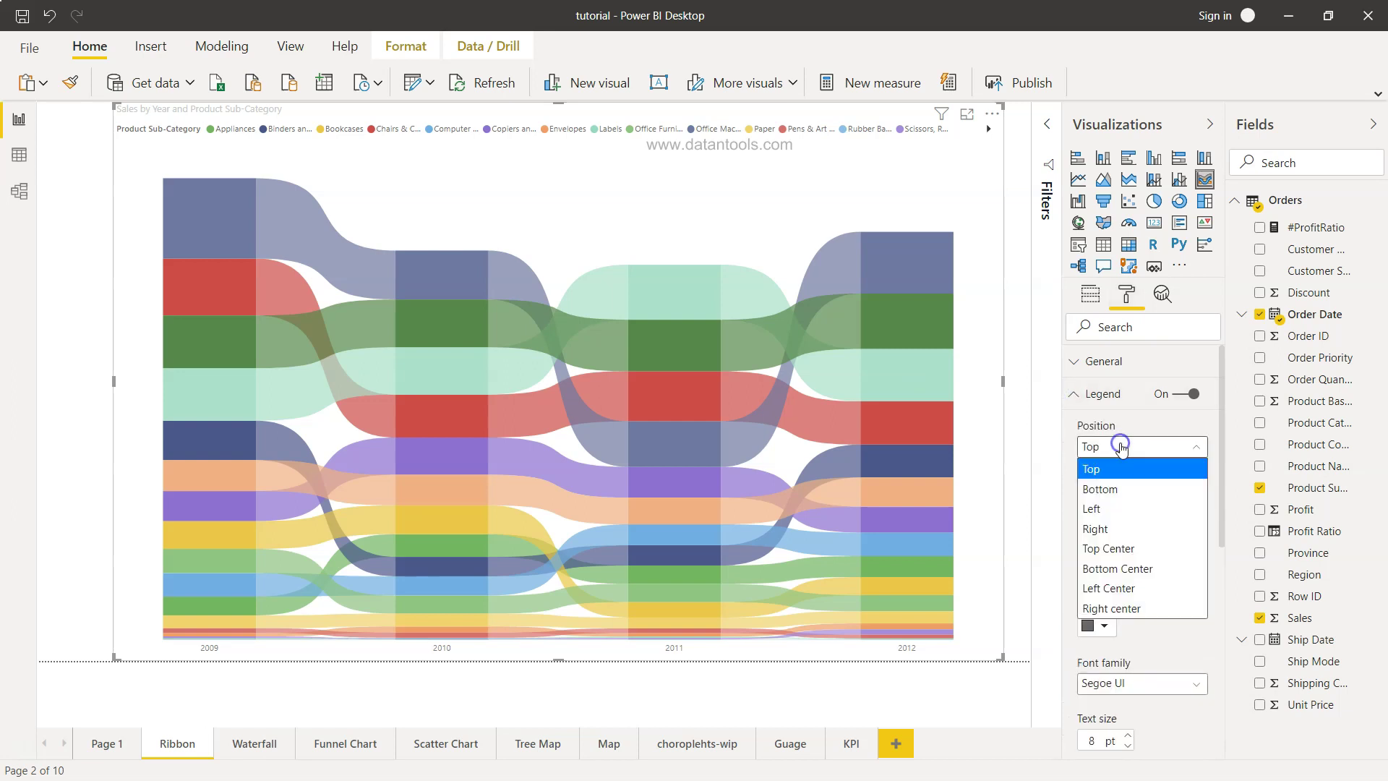
{"action": "left_click", "coordinate": [1138, 529]}
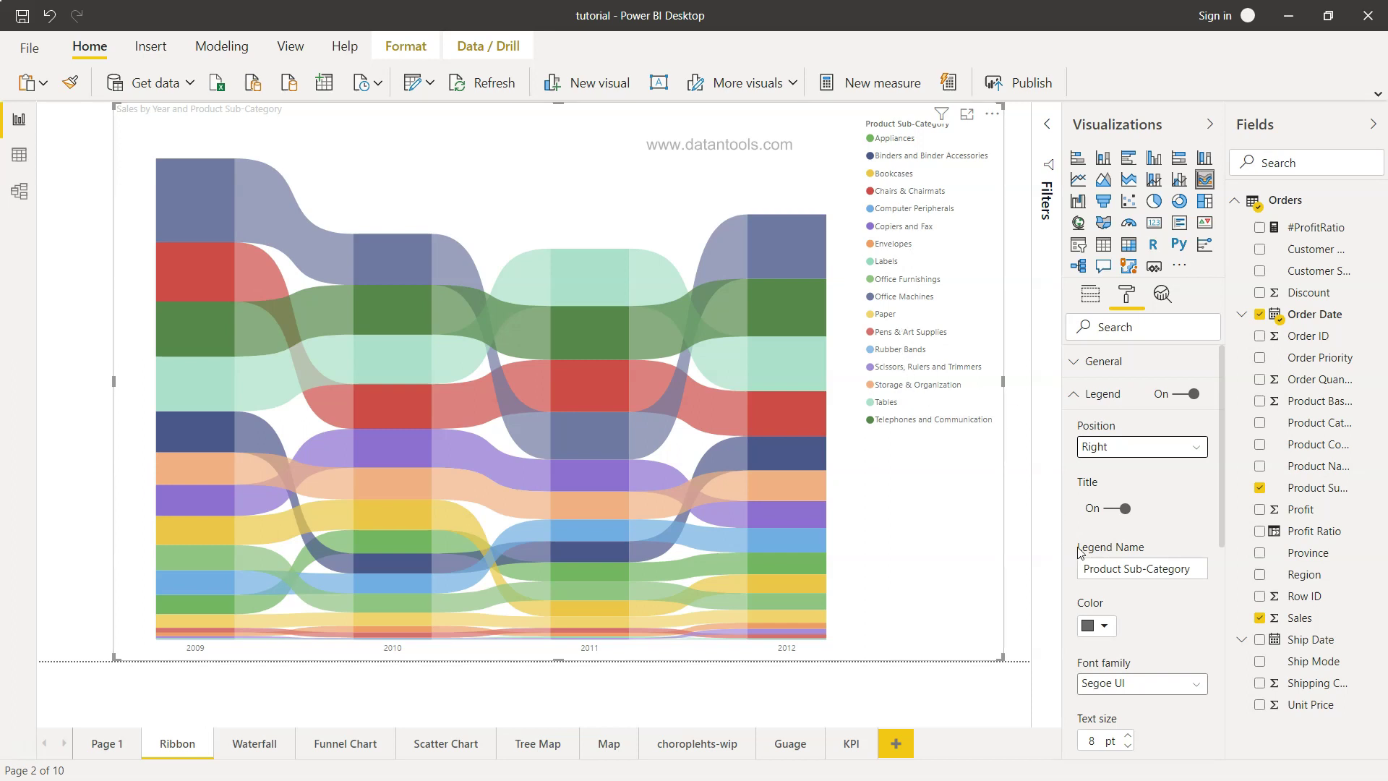
{"action": "scroll", "coordinate": [1078, 553], "scroll_direction": "down", "scroll_amount": 1}
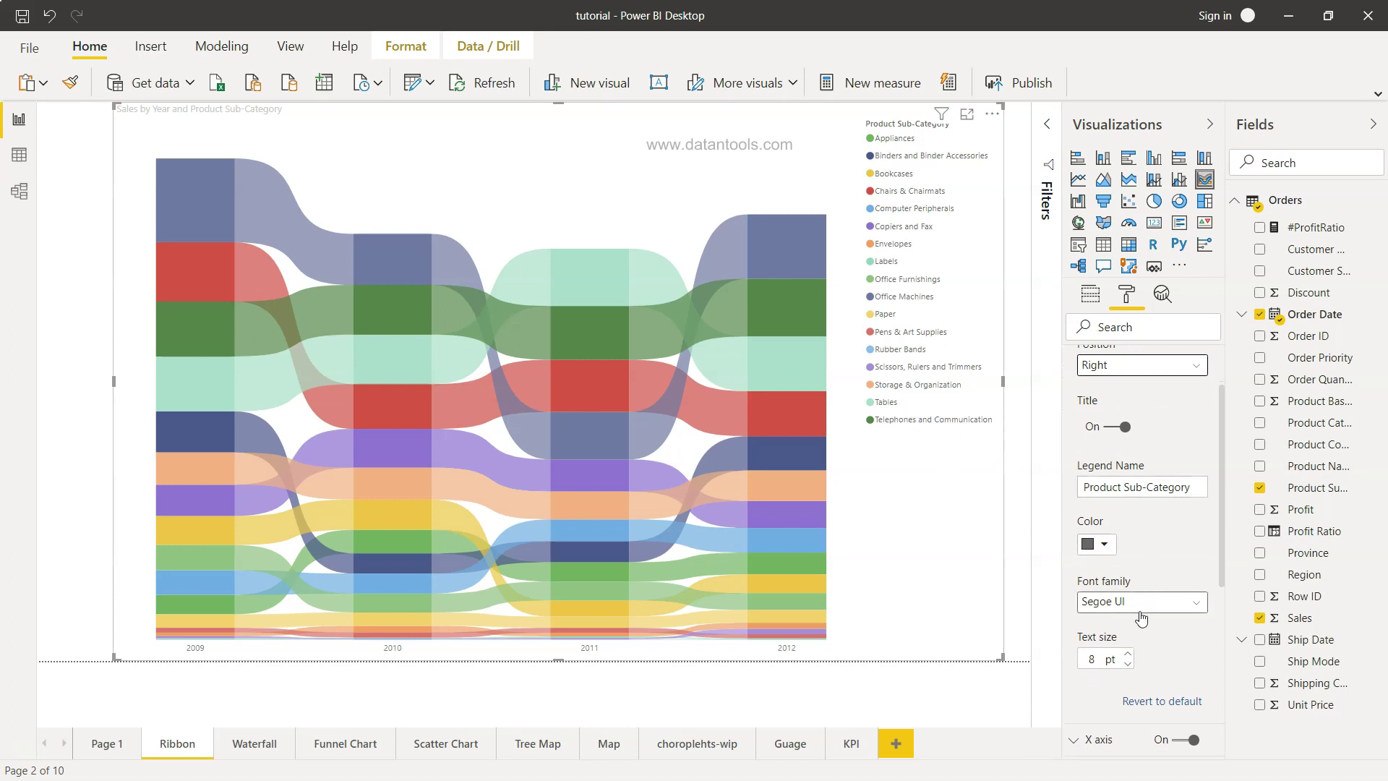
{"action": "left_click", "coordinate": [1129, 653]}
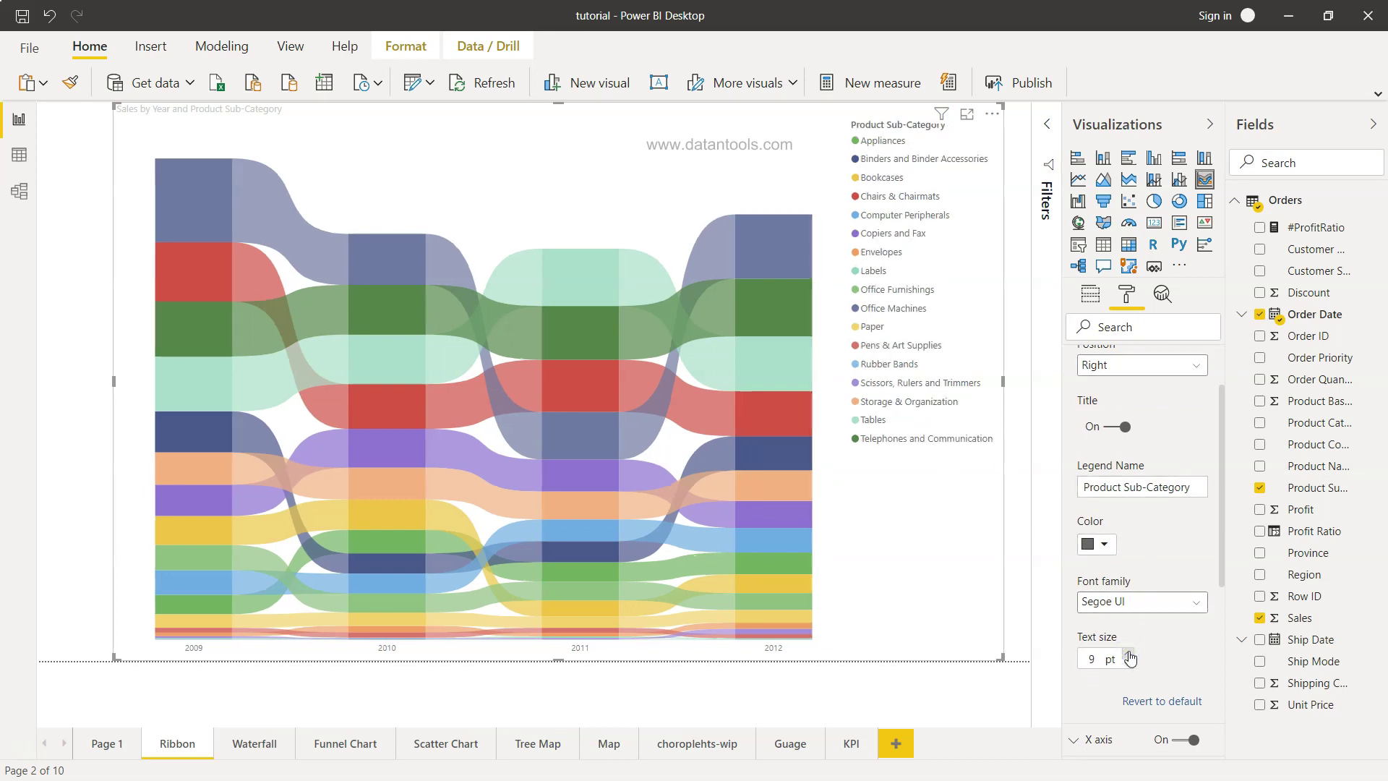
{"action": "left_click", "coordinate": [1129, 653]}
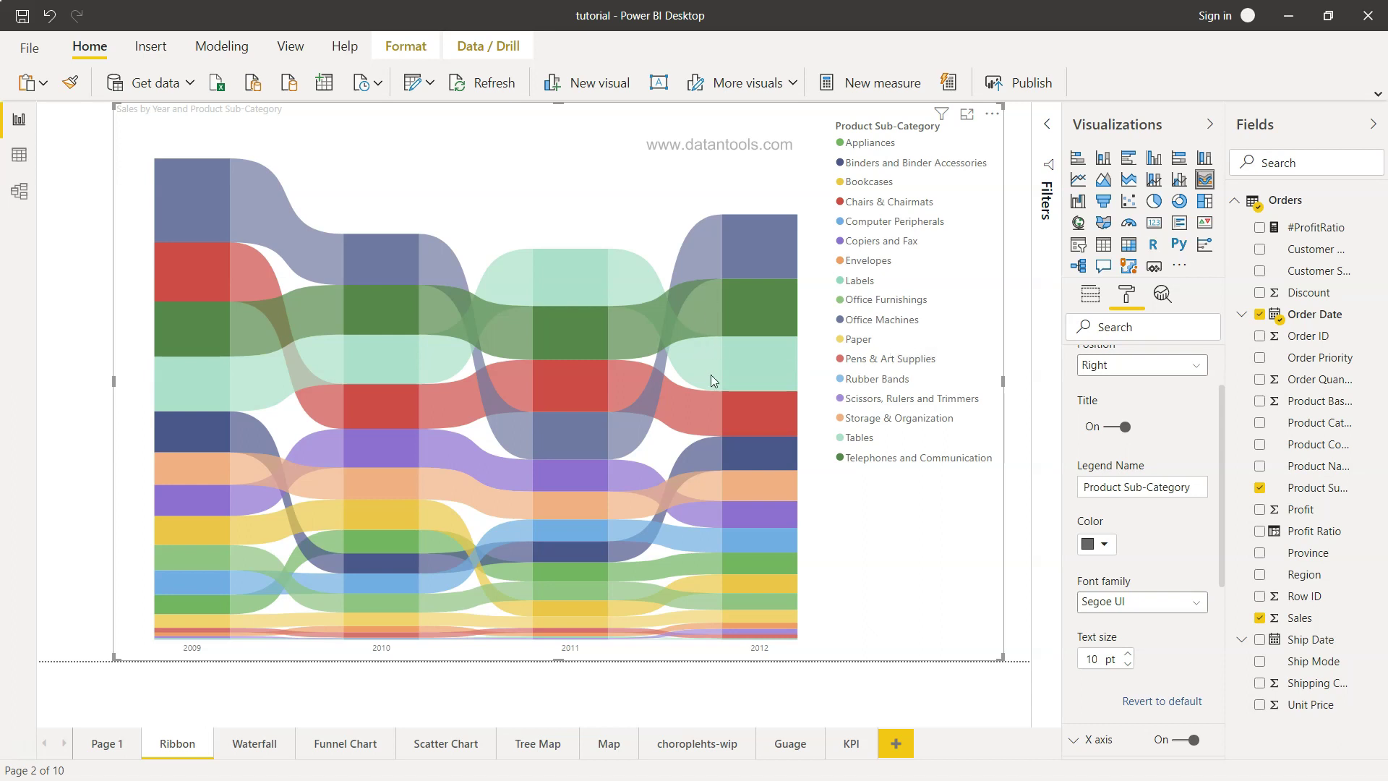
{"action": "mouse_move", "coordinate": [729, 418]}
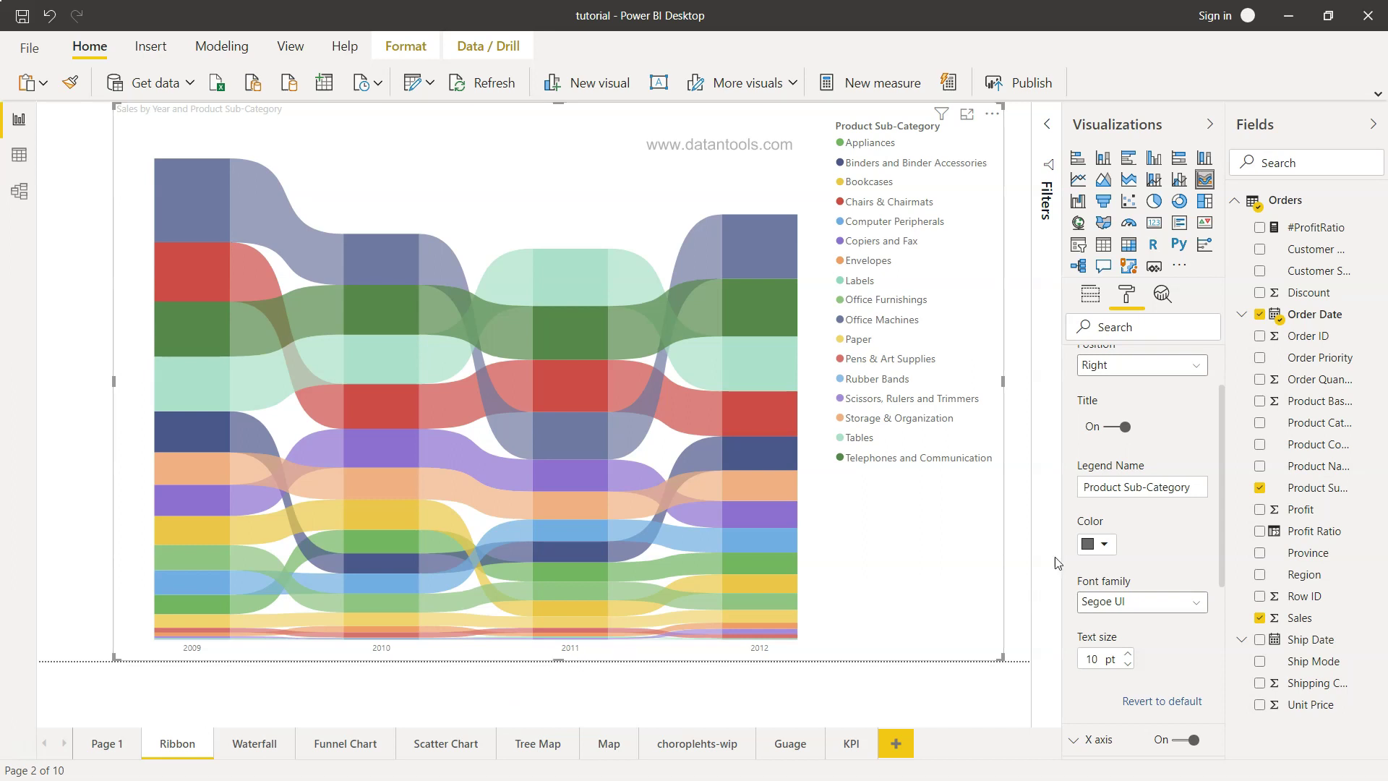
{"action": "scroll", "coordinate": [1131, 425], "scroll_direction": "up", "scroll_amount": 1}
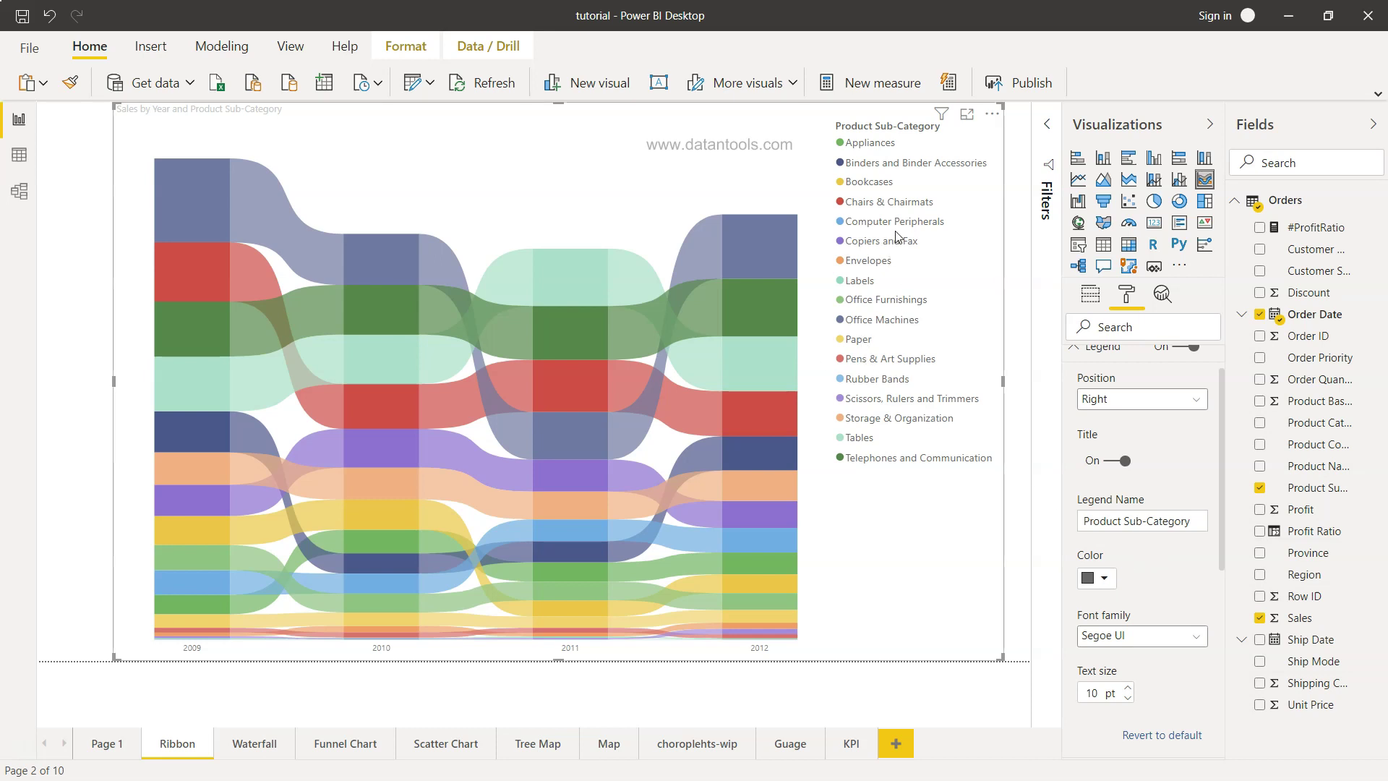
{"action": "left_click", "coordinate": [895, 169]}
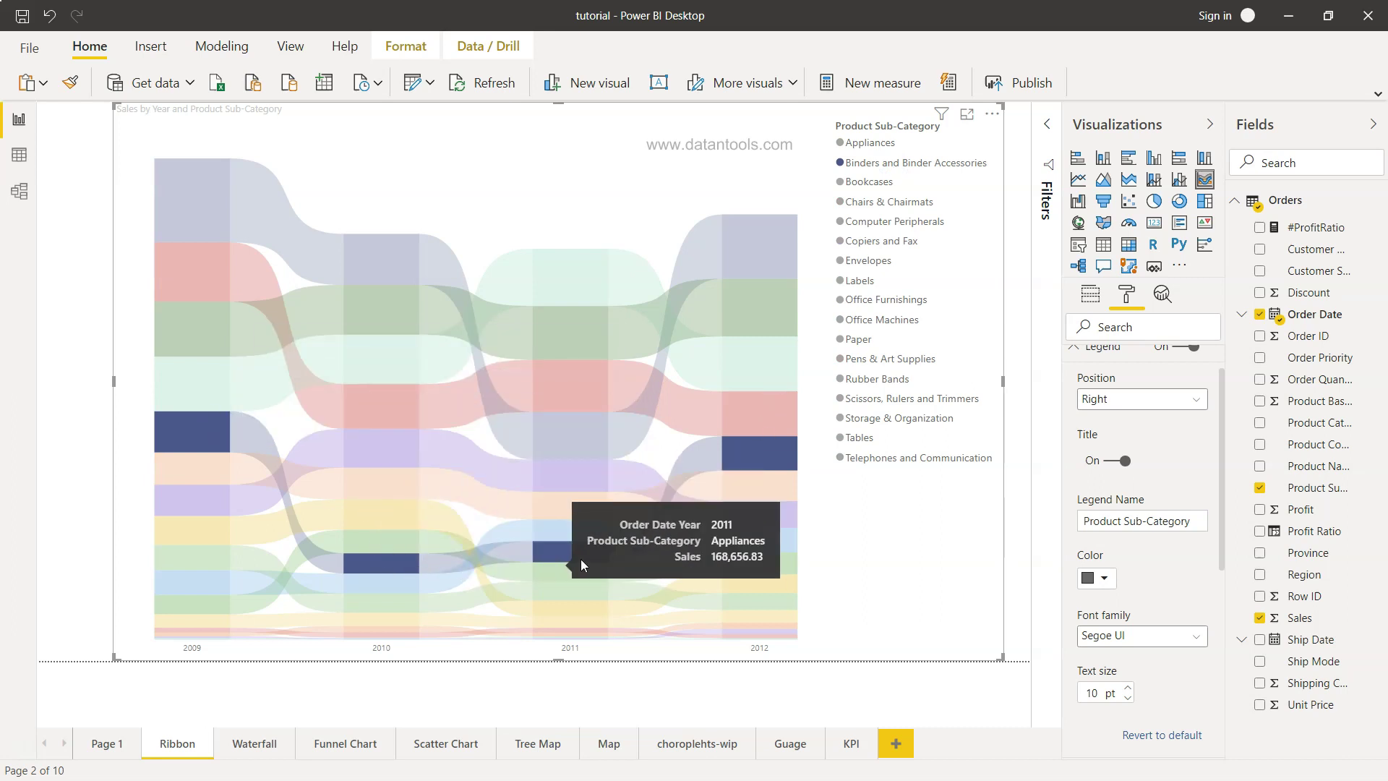
{"action": "left_click", "coordinate": [940, 165]}
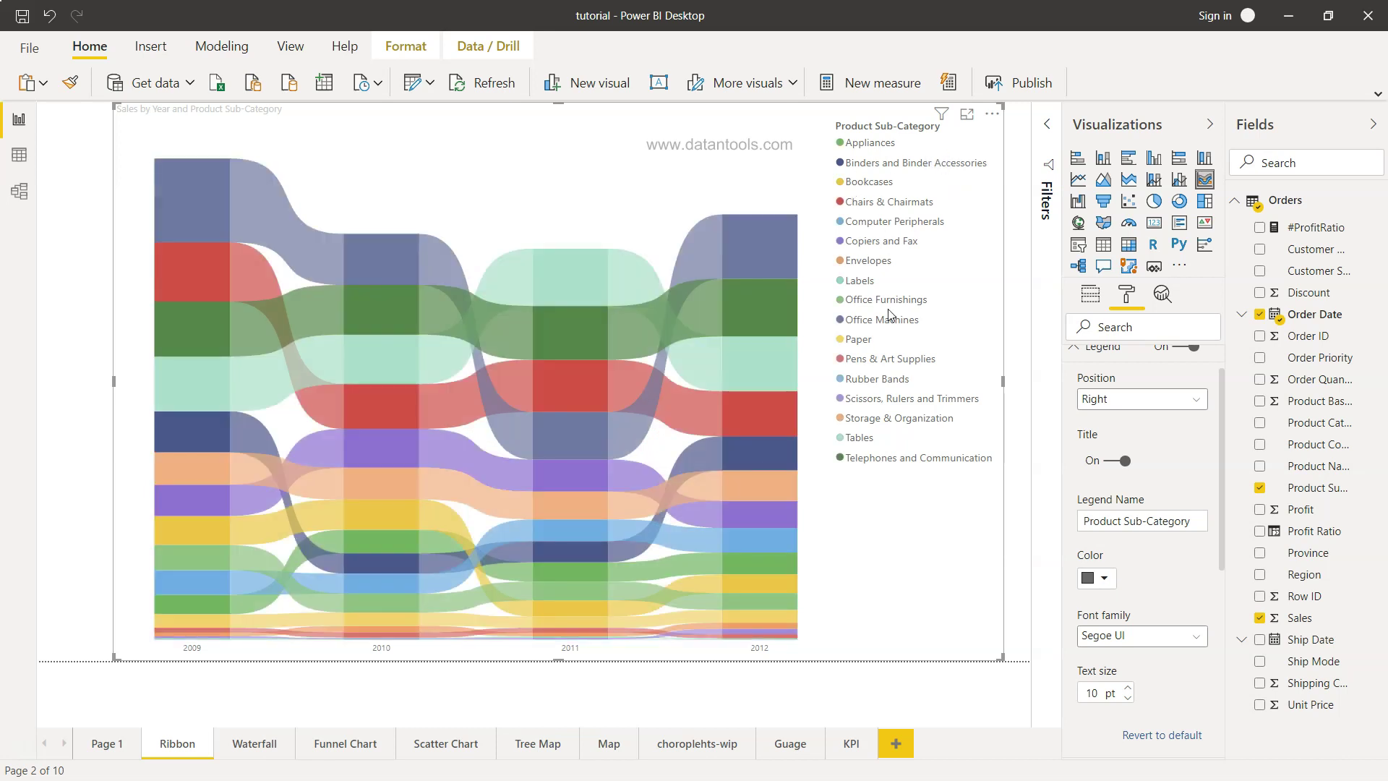
Turn data labels on and set their display units to Thousands
{"action": "left_click", "coordinate": [1074, 354]}
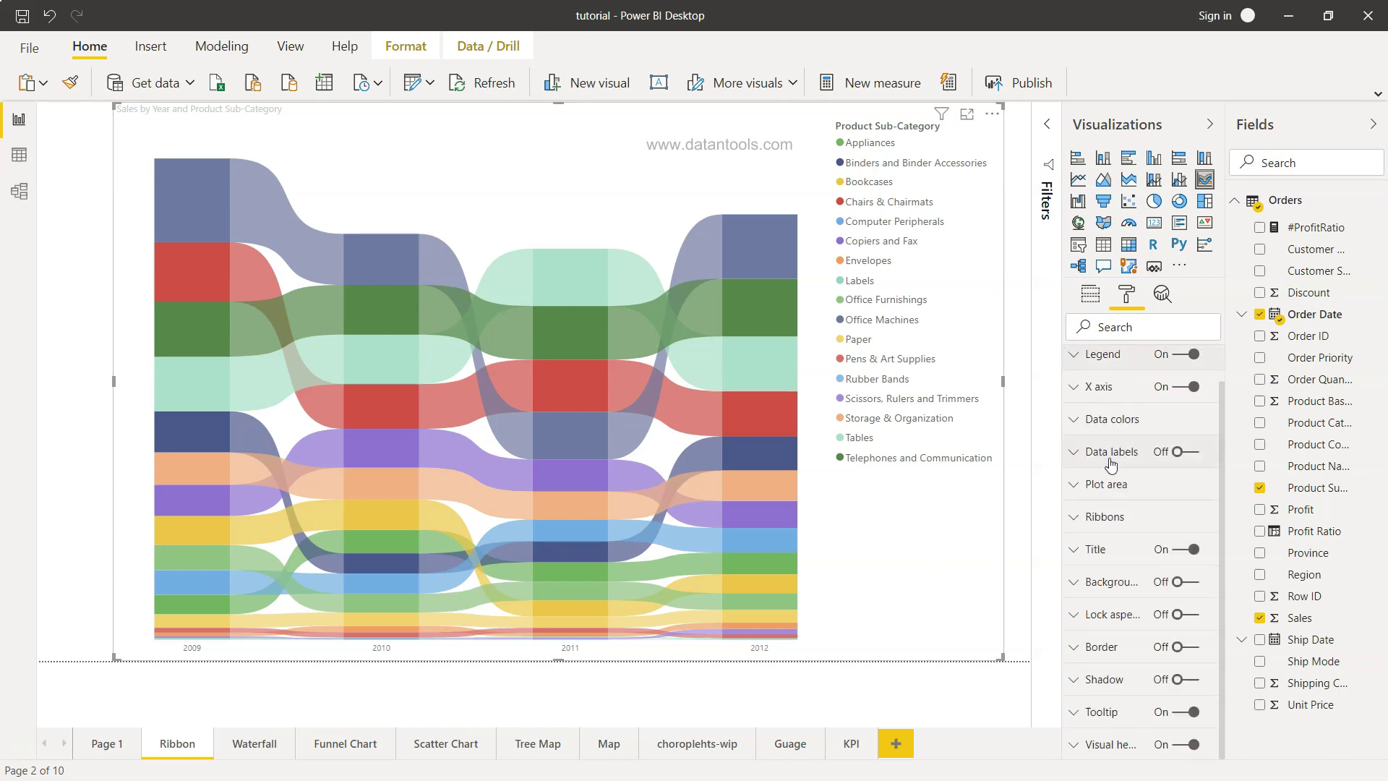
{"action": "left_click", "coordinate": [1191, 452]}
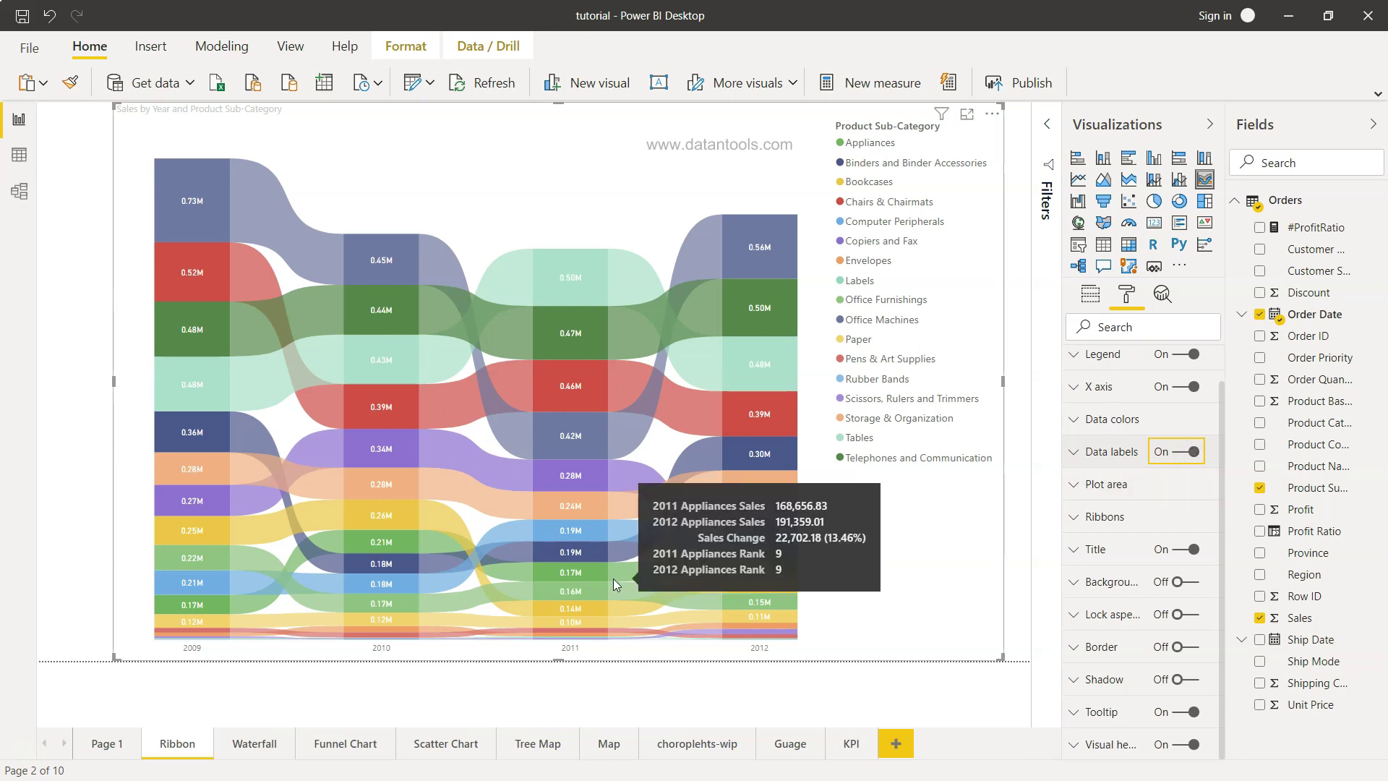
{"action": "left_click", "coordinate": [1079, 451]}
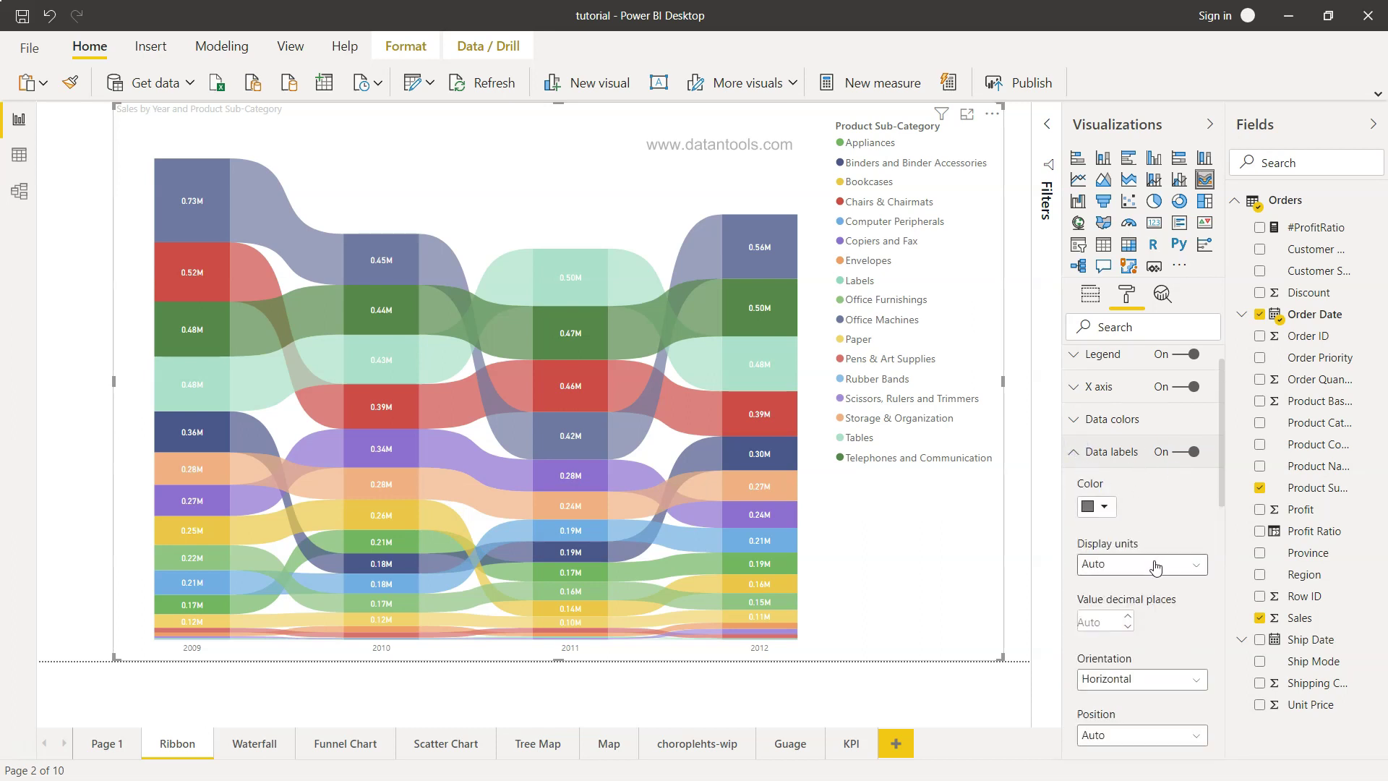
{"action": "scroll", "coordinate": [1117, 542], "scroll_direction": "down", "scroll_amount": 2}
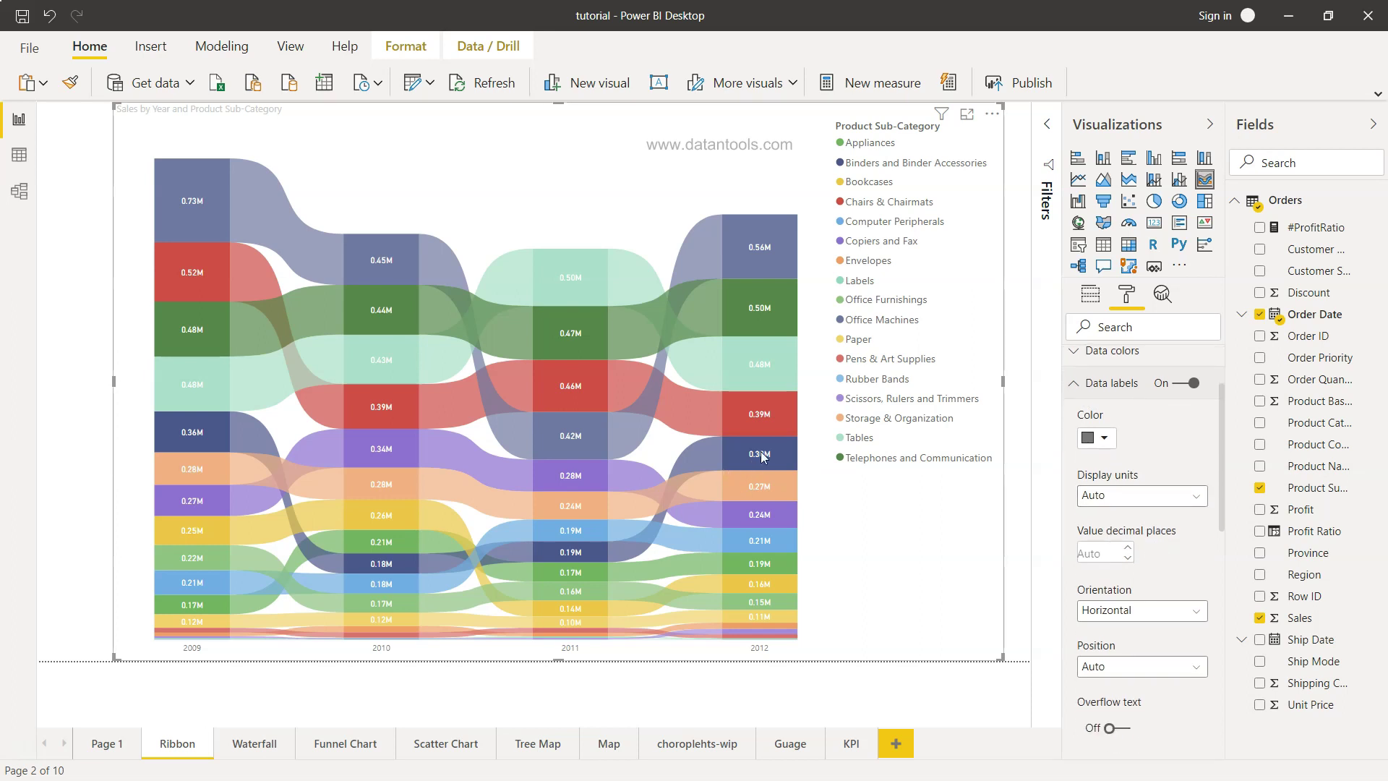
{"action": "left_click", "coordinate": [1150, 496]}
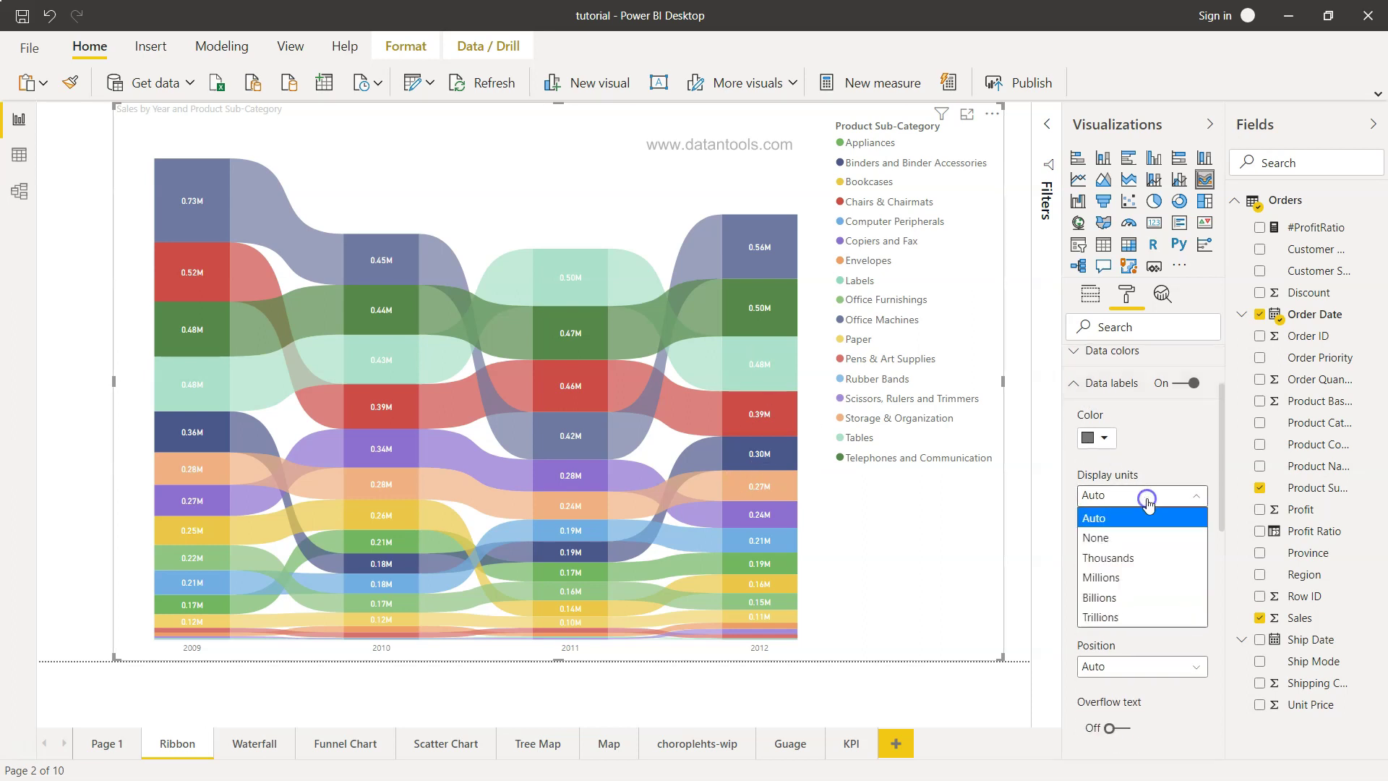
{"action": "left_click", "coordinate": [1145, 560]}
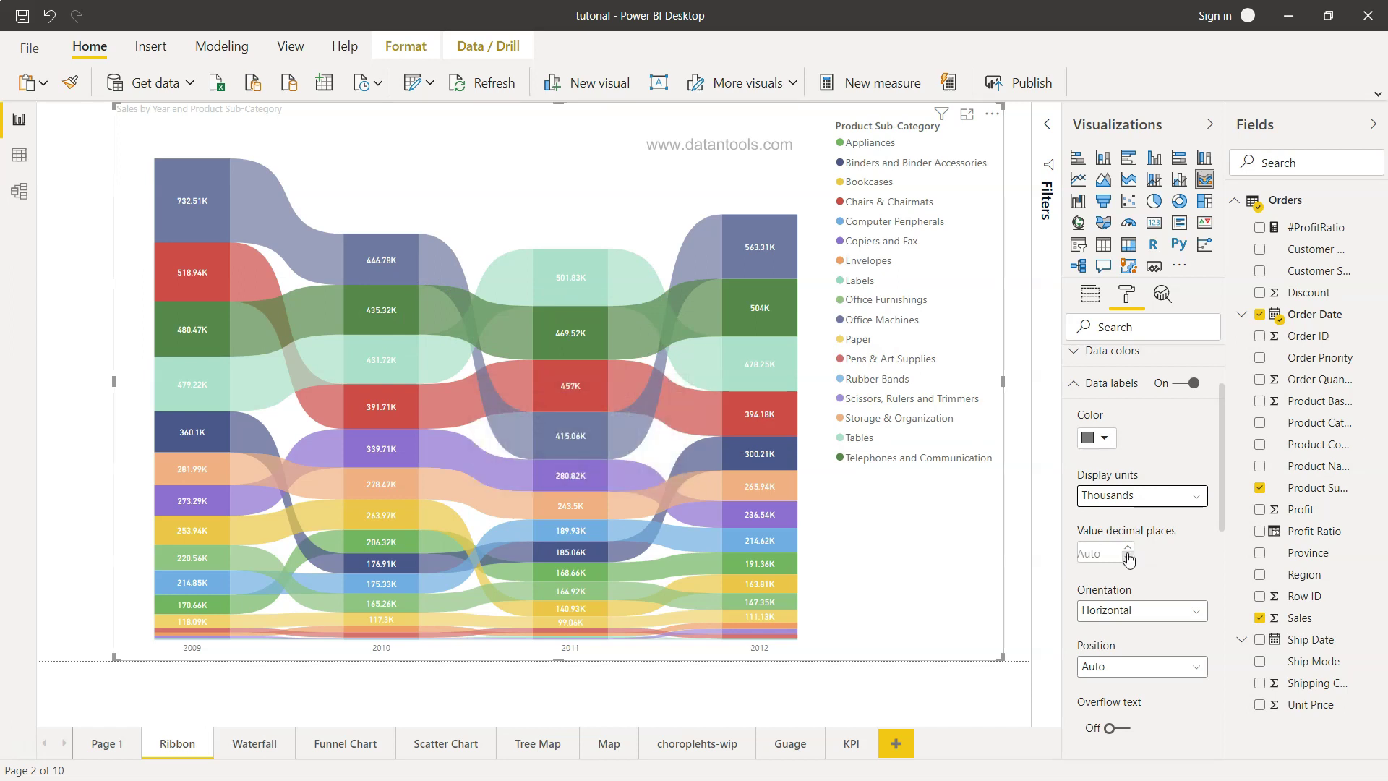
Keep the data labels horizontal with automatic positioning
{"action": "scroll", "coordinate": [1128, 558], "scroll_direction": "down", "scroll_amount": 1}
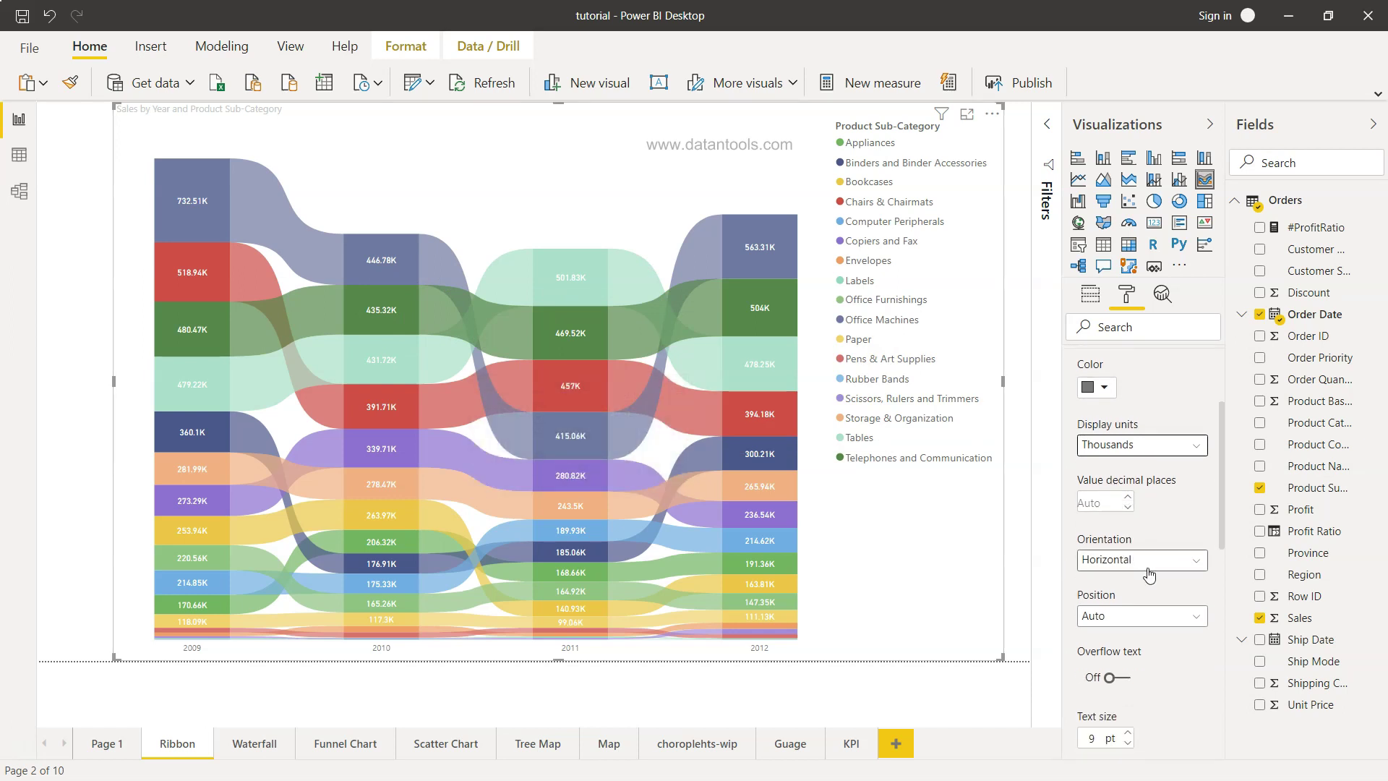
{"action": "left_click", "coordinate": [1149, 569]}
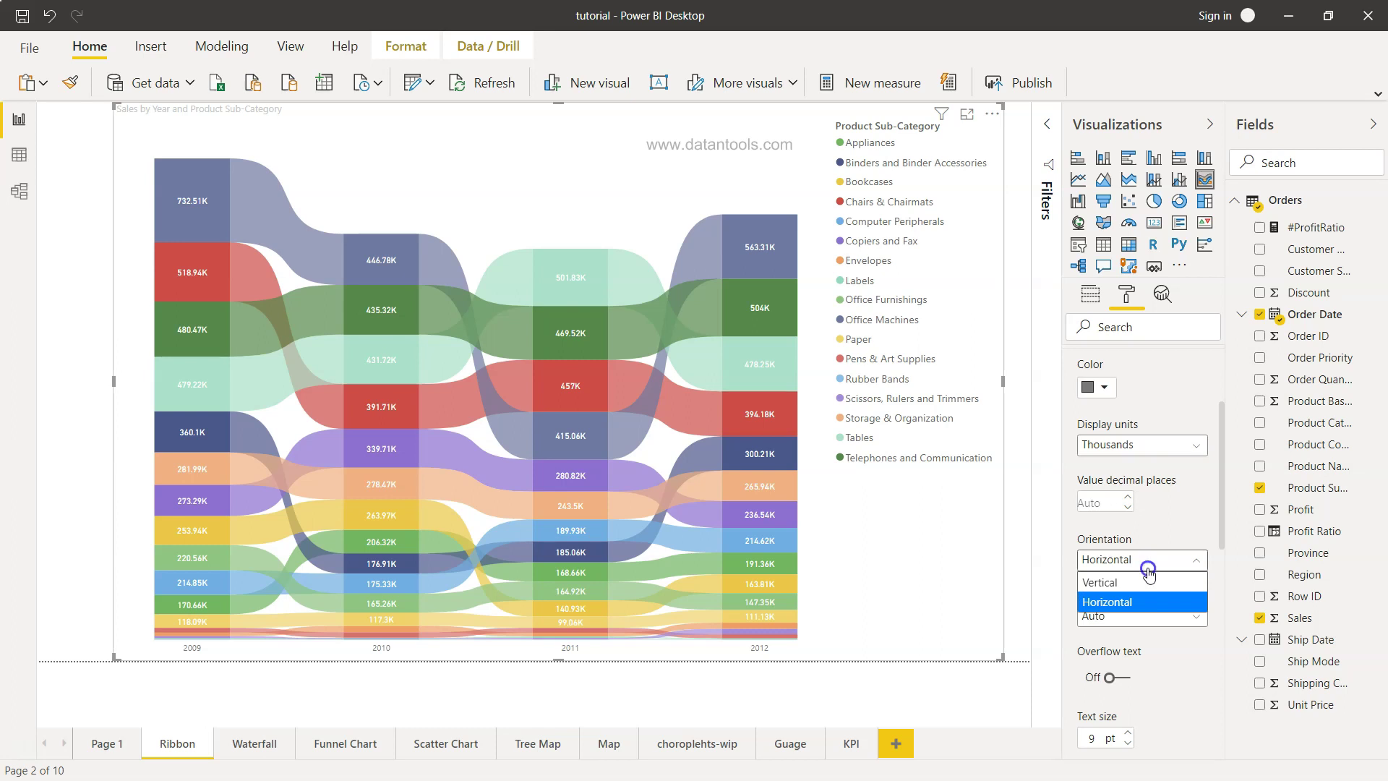
{"action": "left_click", "coordinate": [1147, 567]}
{"action": "left_click", "coordinate": [1160, 616]}
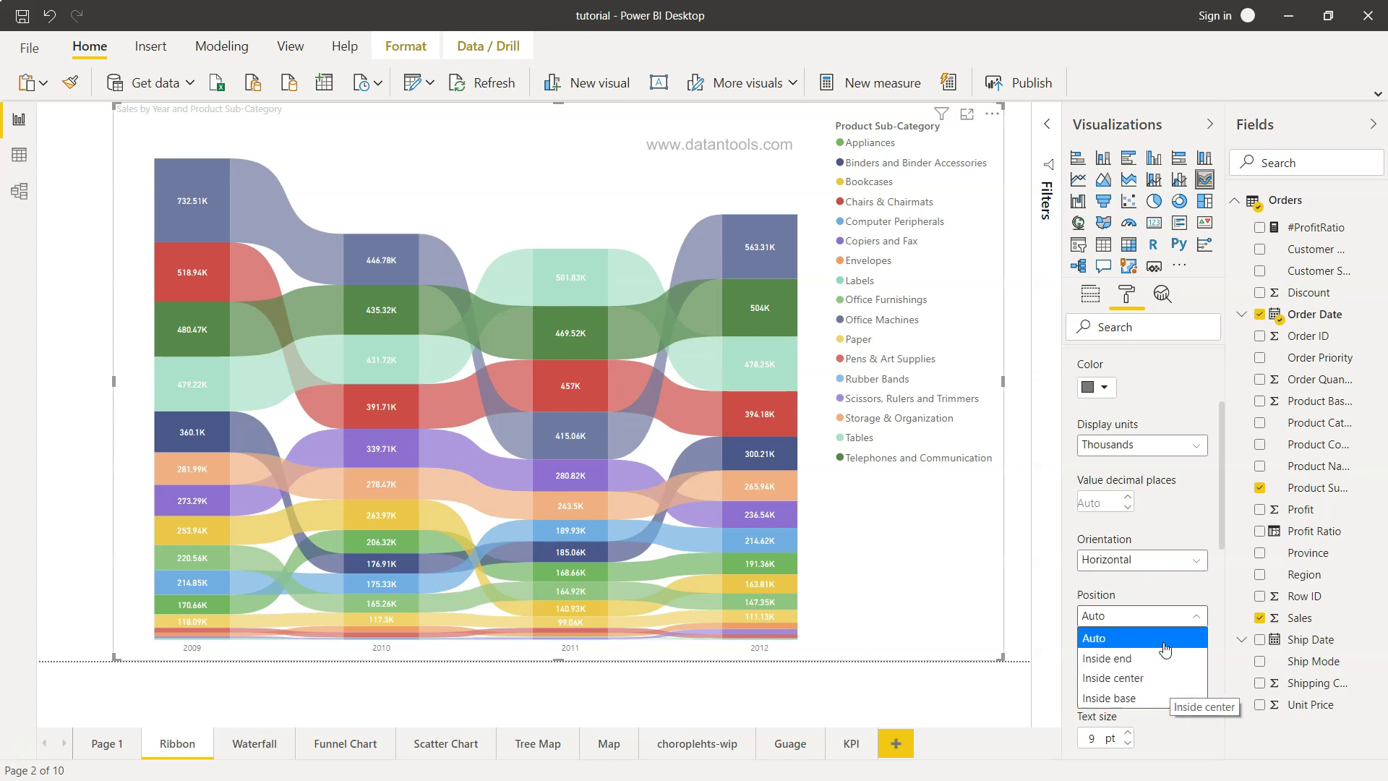
{"action": "left_click", "coordinate": [1182, 594]}
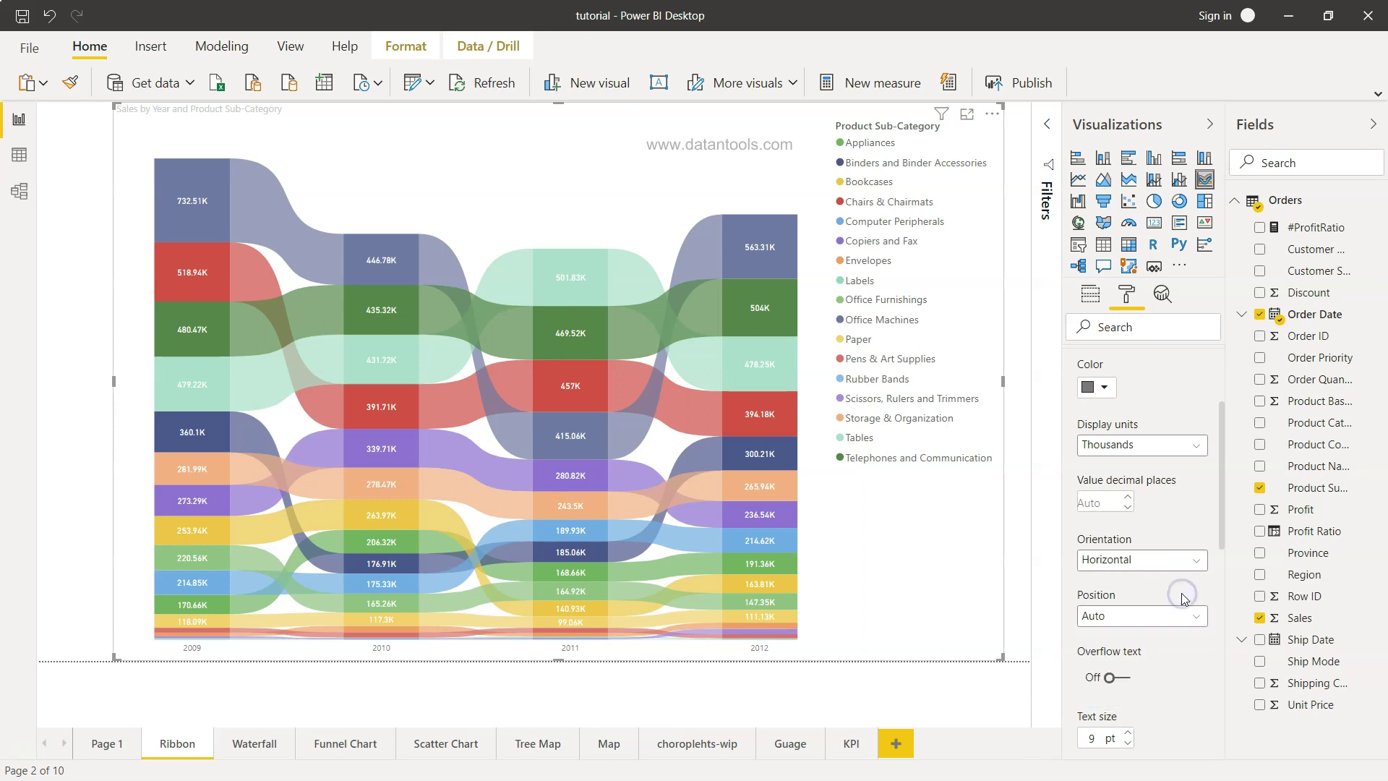
Set the data label text size to 11 pt and label density to 48%
{"action": "scroll", "coordinate": [1182, 597], "scroll_direction": "down", "scroll_amount": 5}
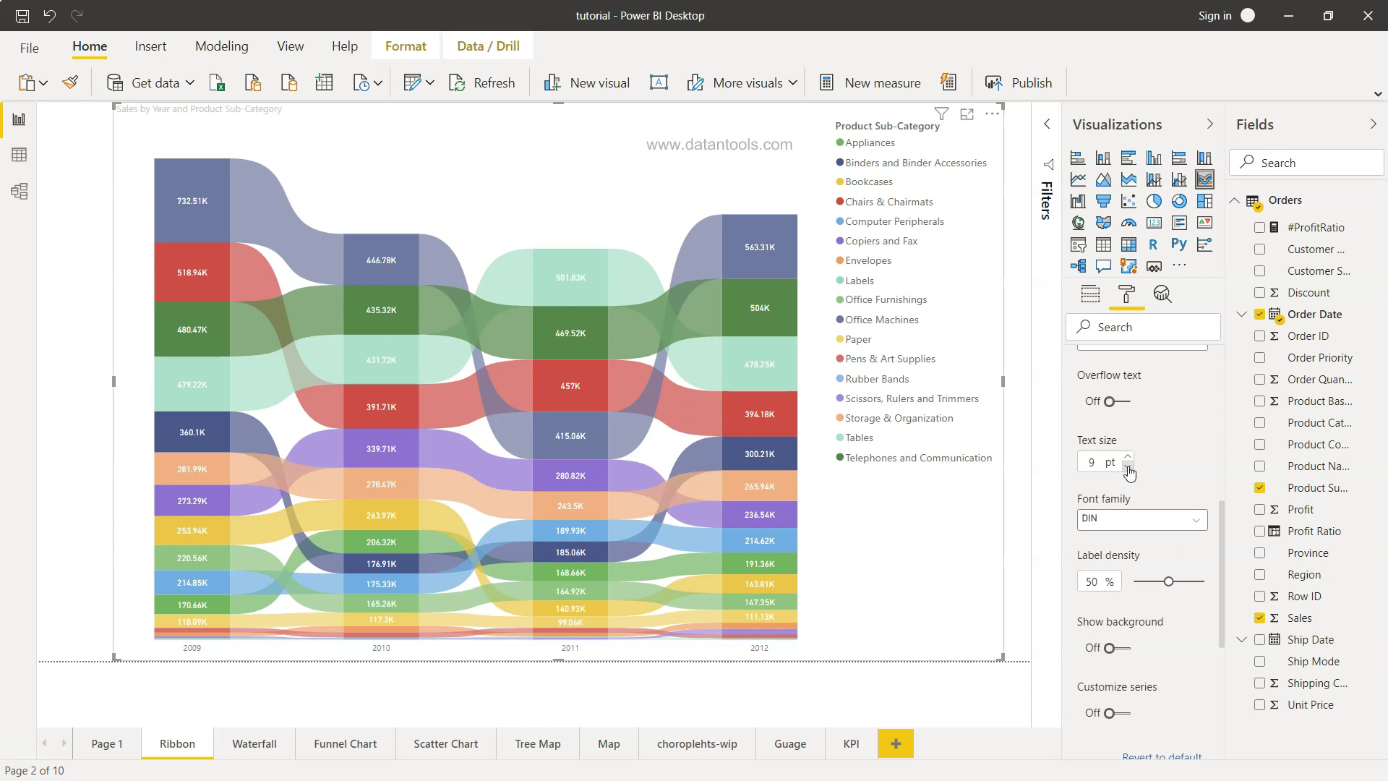
{"action": "left_click", "coordinate": [1128, 458]}
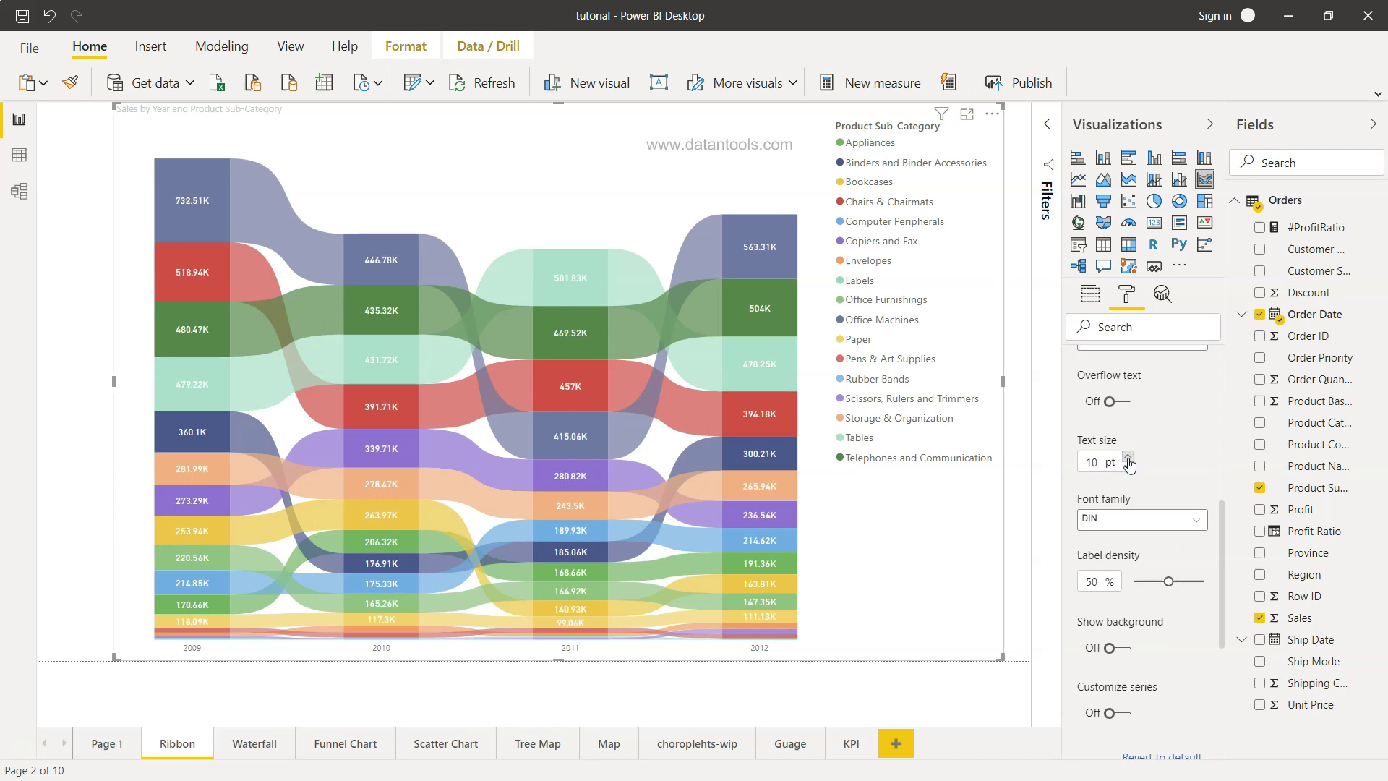
{"action": "left_click", "coordinate": [1129, 458]}
{"action": "left_click", "coordinate": [1128, 458]}
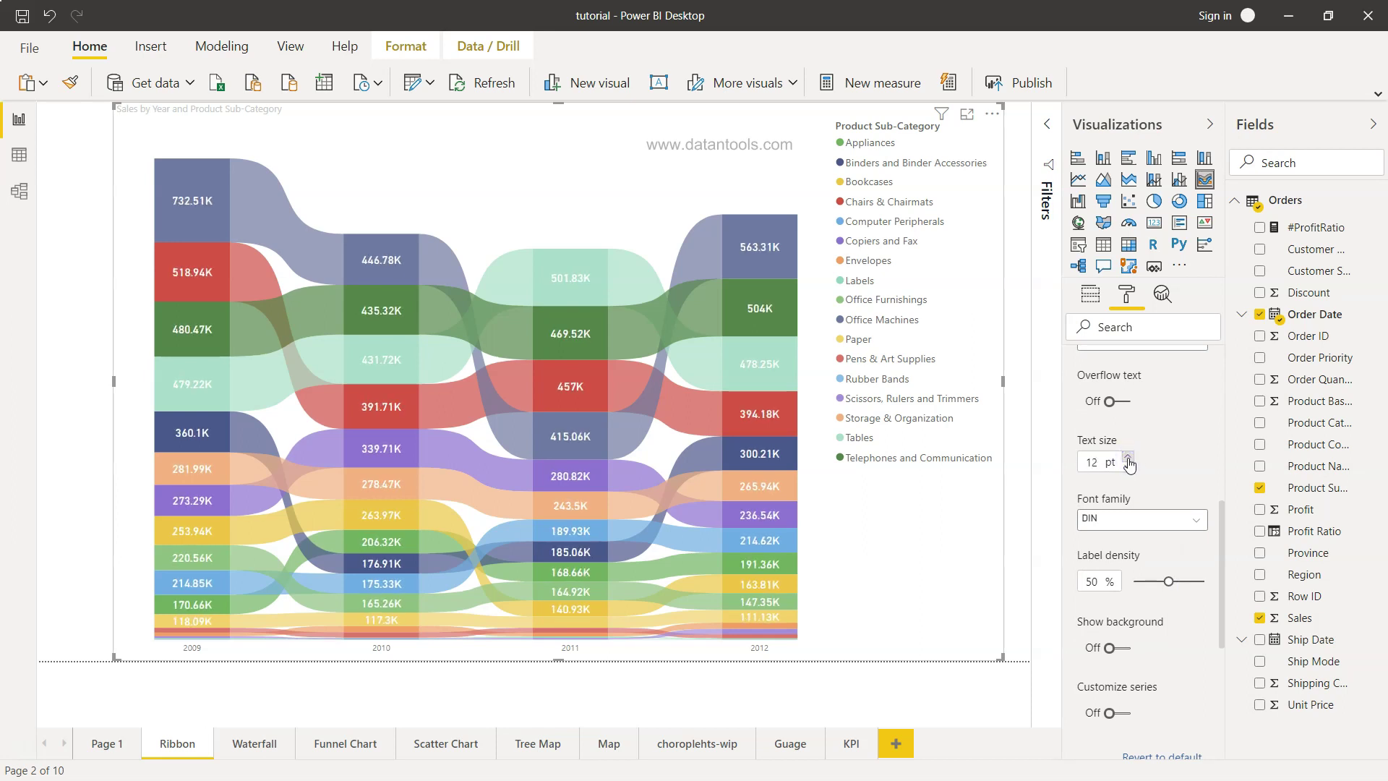
{"action": "left_click", "coordinate": [1127, 468]}
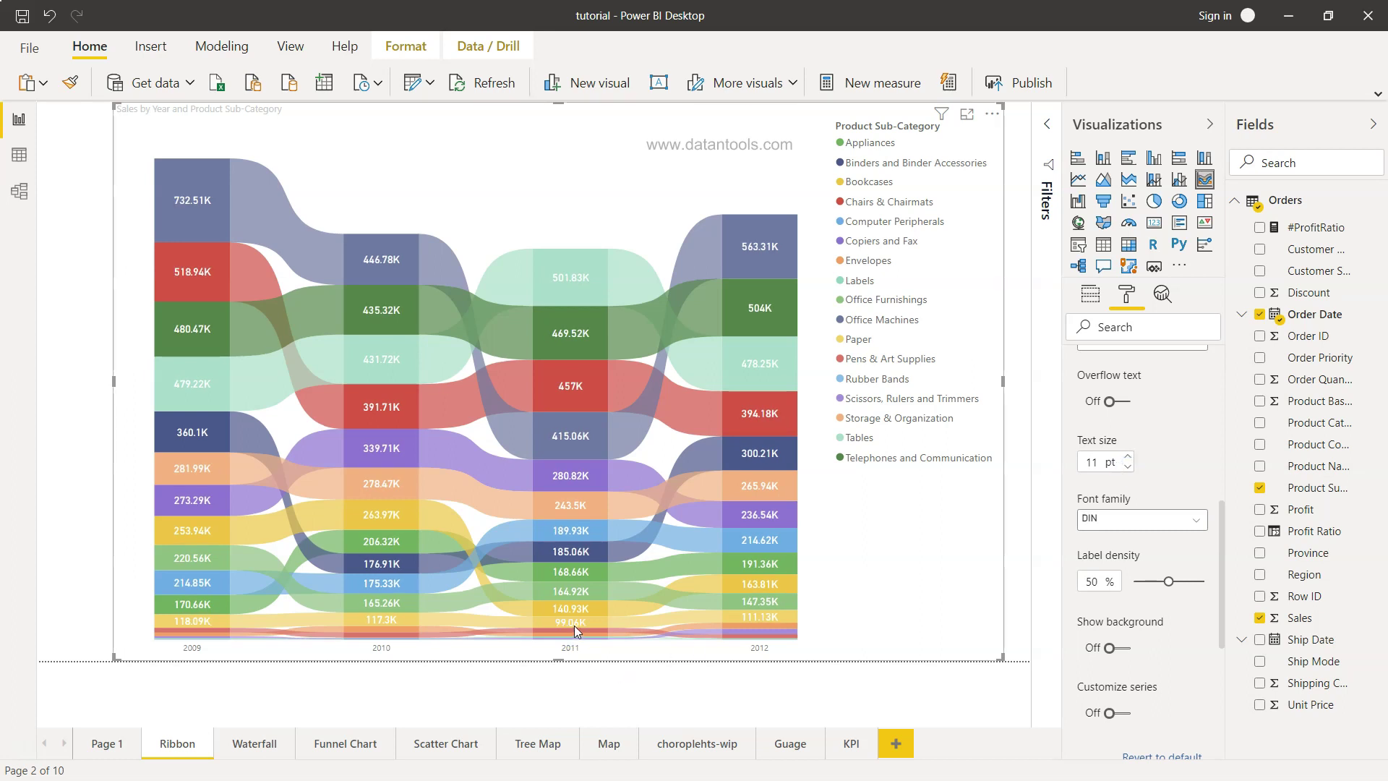
{"action": "mouse_move", "coordinate": [566, 624]}
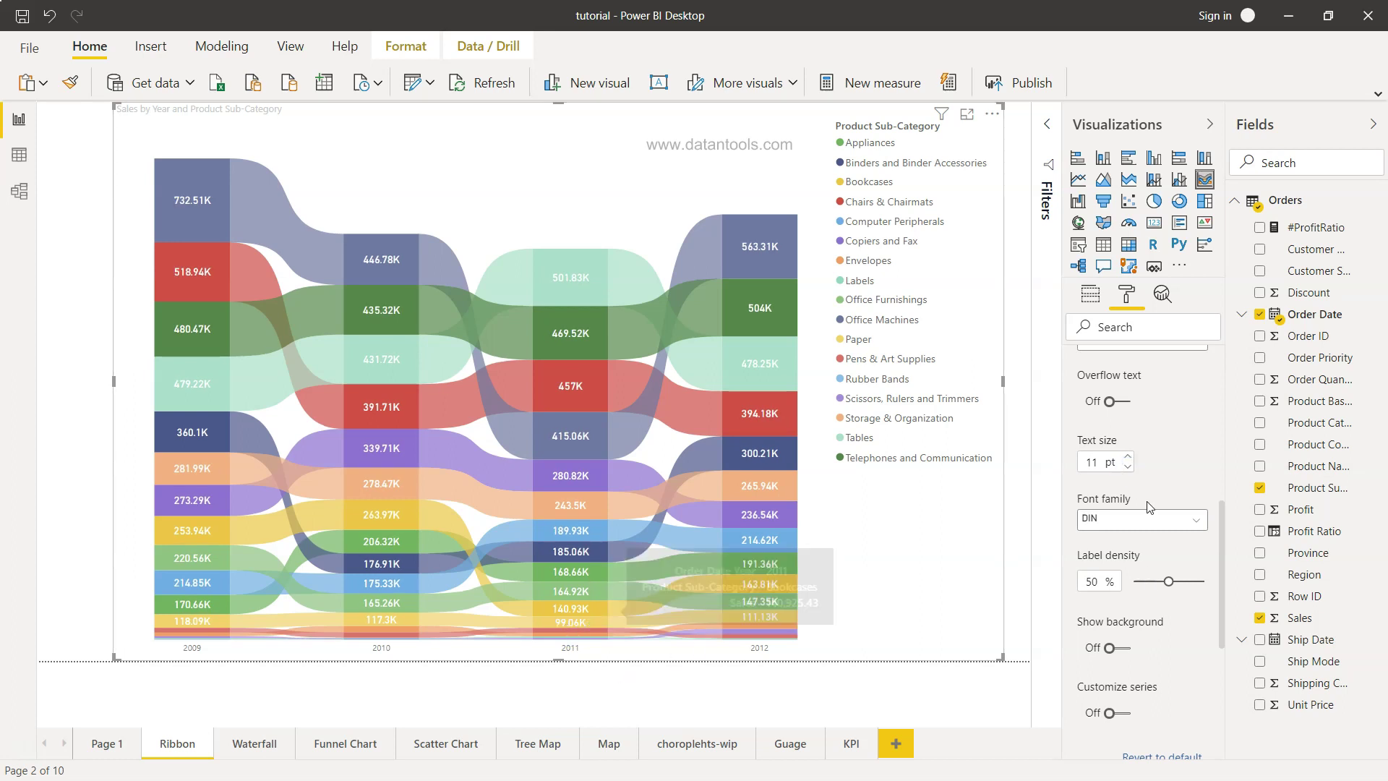
{"action": "left_click", "coordinate": [1127, 457]}
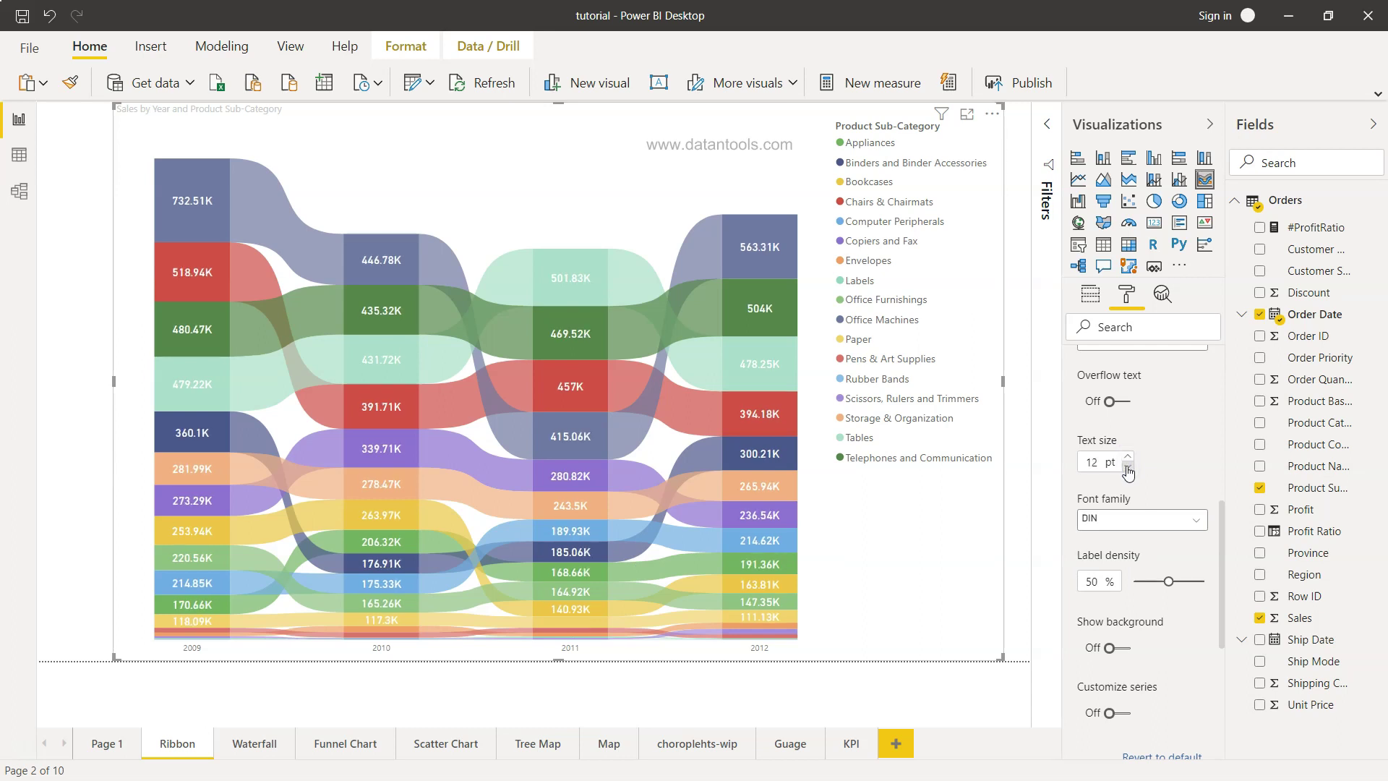
{"action": "left_click", "coordinate": [1127, 468]}
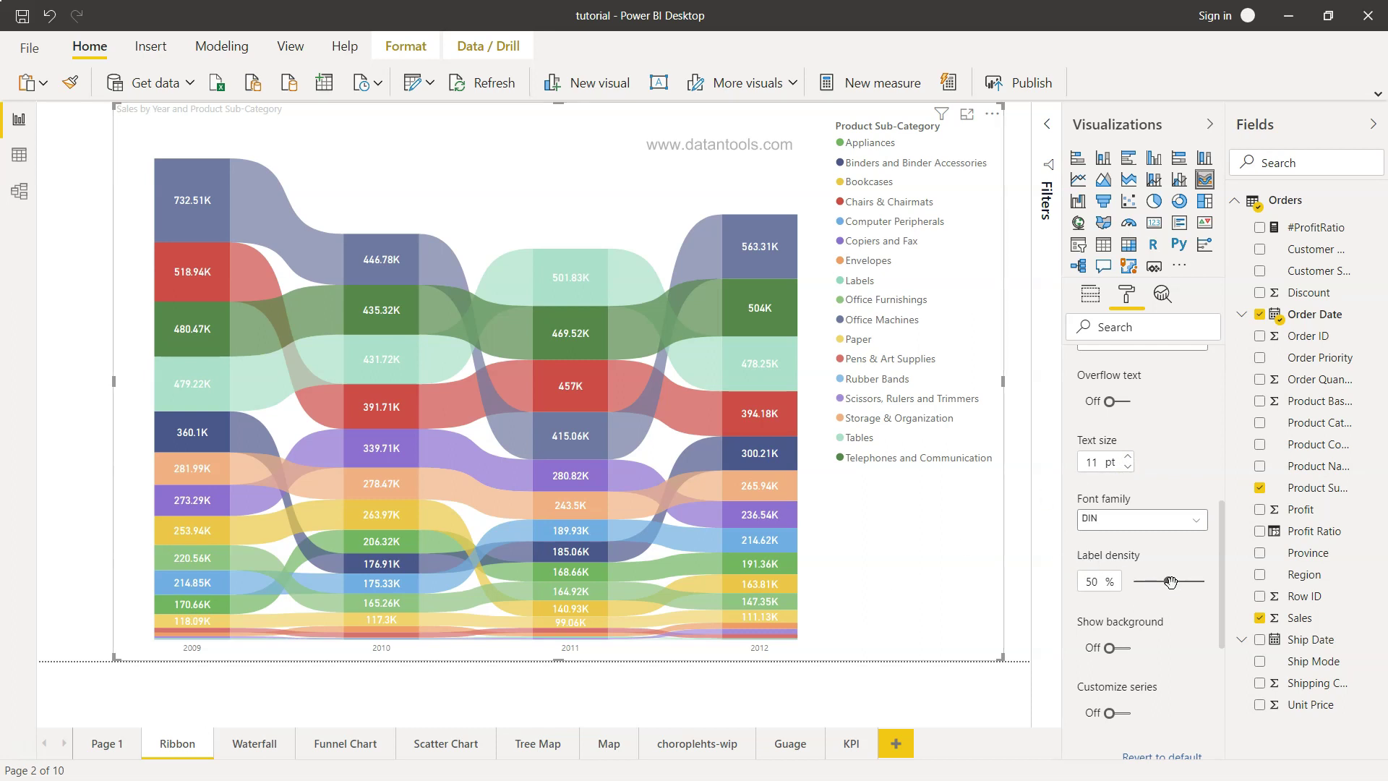
{"action": "mouse_move", "coordinate": [1168, 581]}
{"action": "left_mouse_down"}
{"action": "mouse_move", "coordinate": [1150, 584]}
{"action": "mouse_move", "coordinate": [1212, 590]}
{"action": "mouse_move", "coordinate": [1167, 581]}
{"action": "left_mouse_up"}
{"action": "scroll", "coordinate": [1117, 519], "scroll_direction": "down", "scroll_amount": 4}
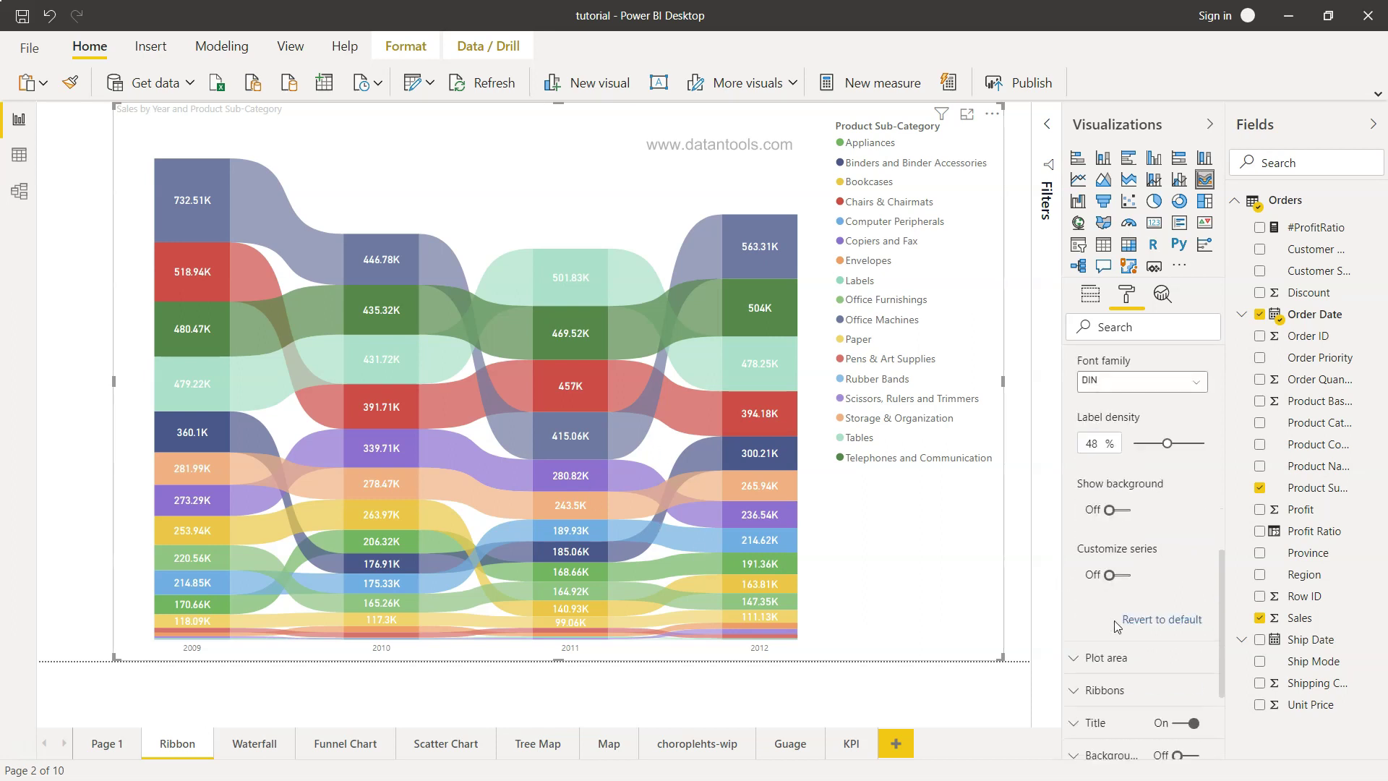
{"action": "left_click", "coordinate": [1122, 508]}
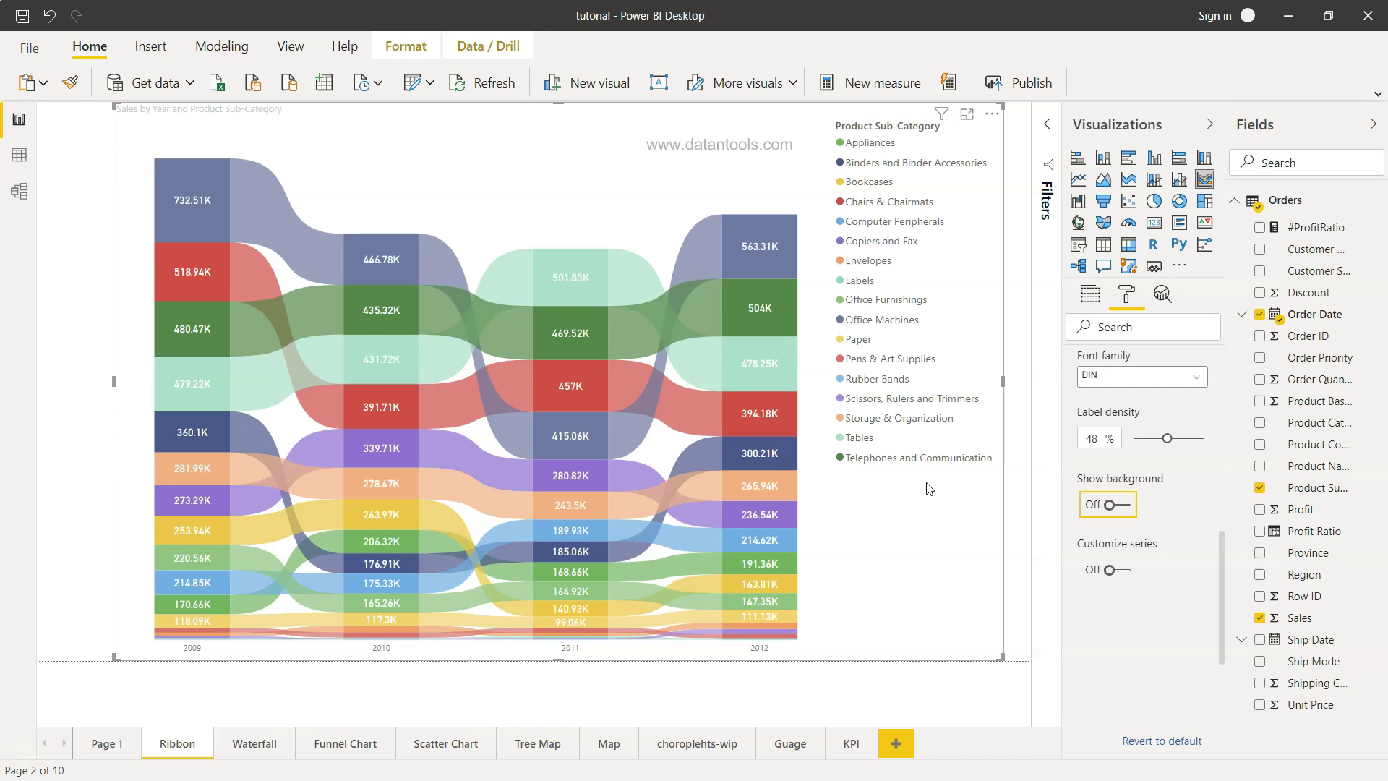
{"action": "left_click", "coordinate": [1120, 505]}
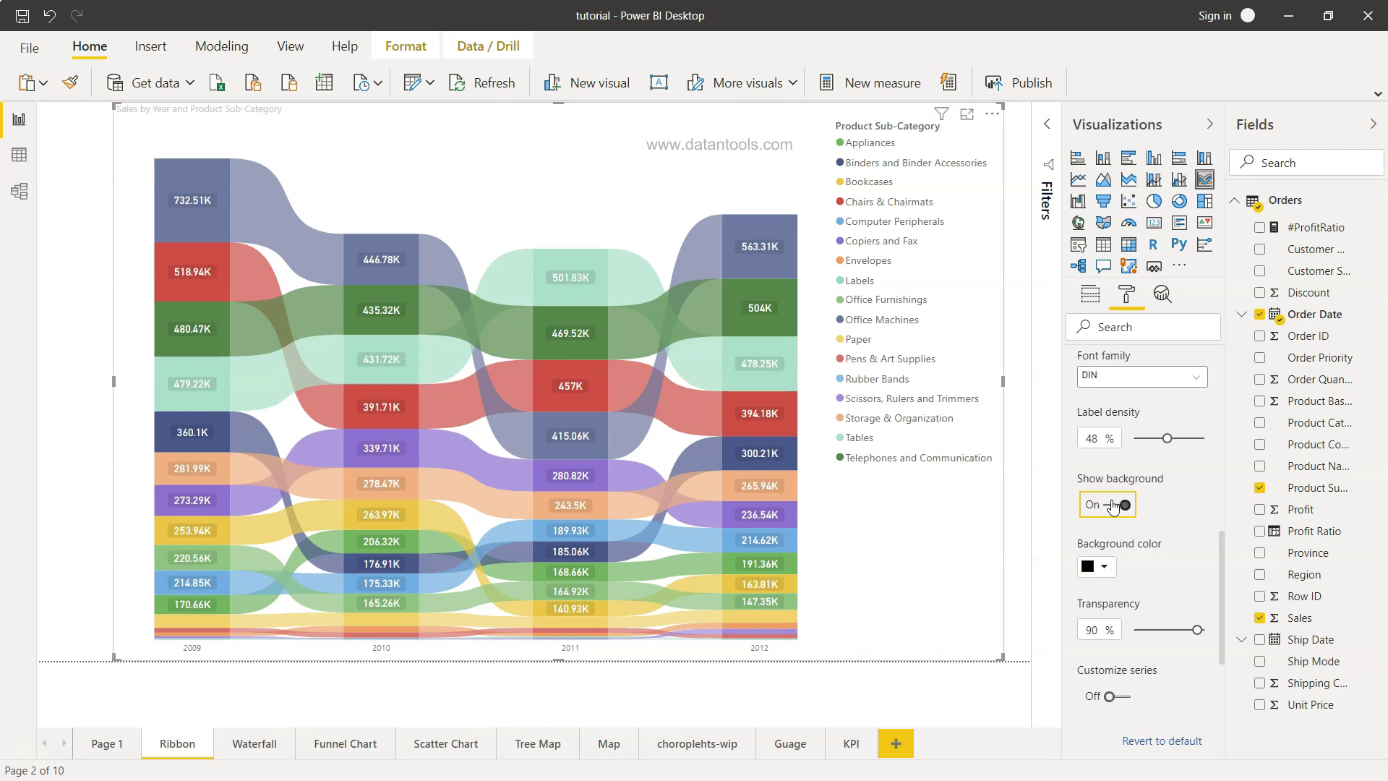
{"action": "left_click", "coordinate": [1113, 504]}
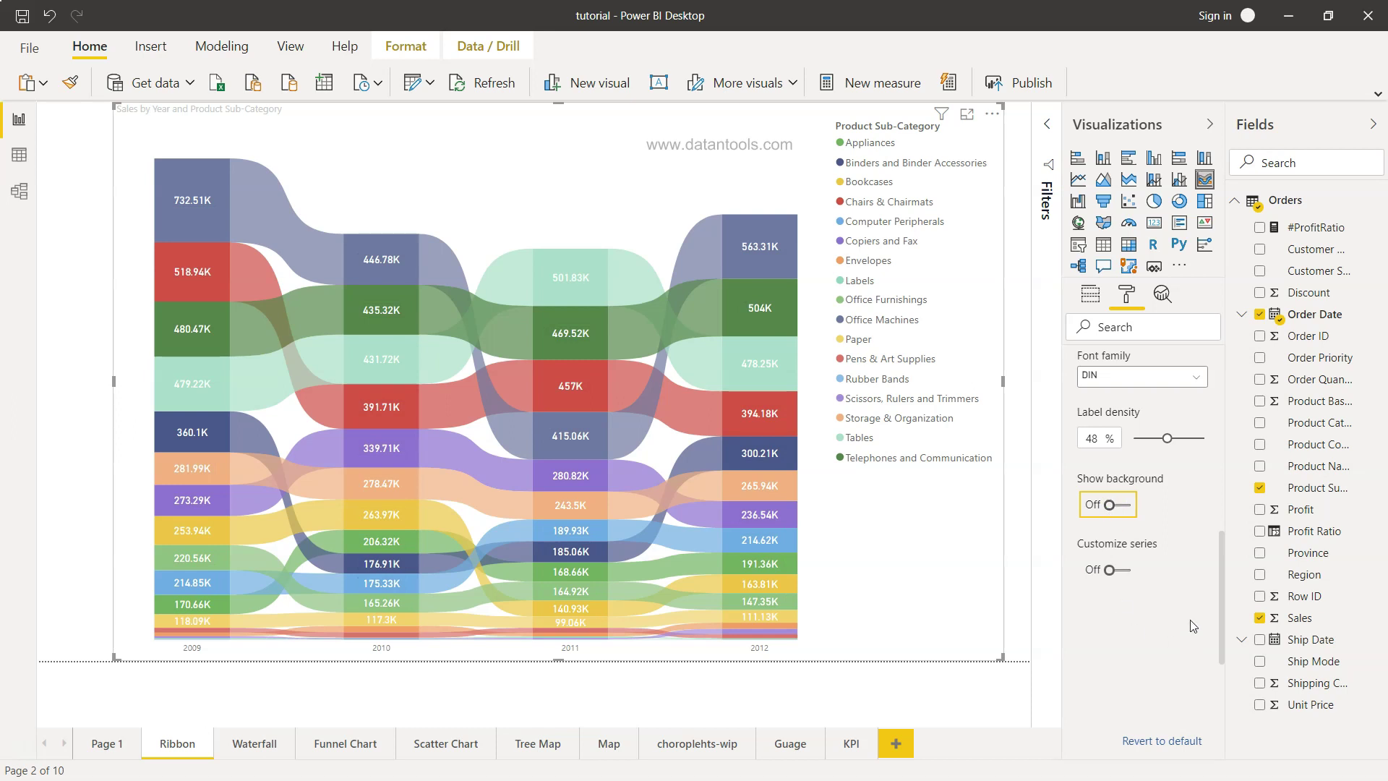
{"action": "scroll", "coordinate": [1176, 576], "scroll_direction": "down", "scroll_amount": 3}
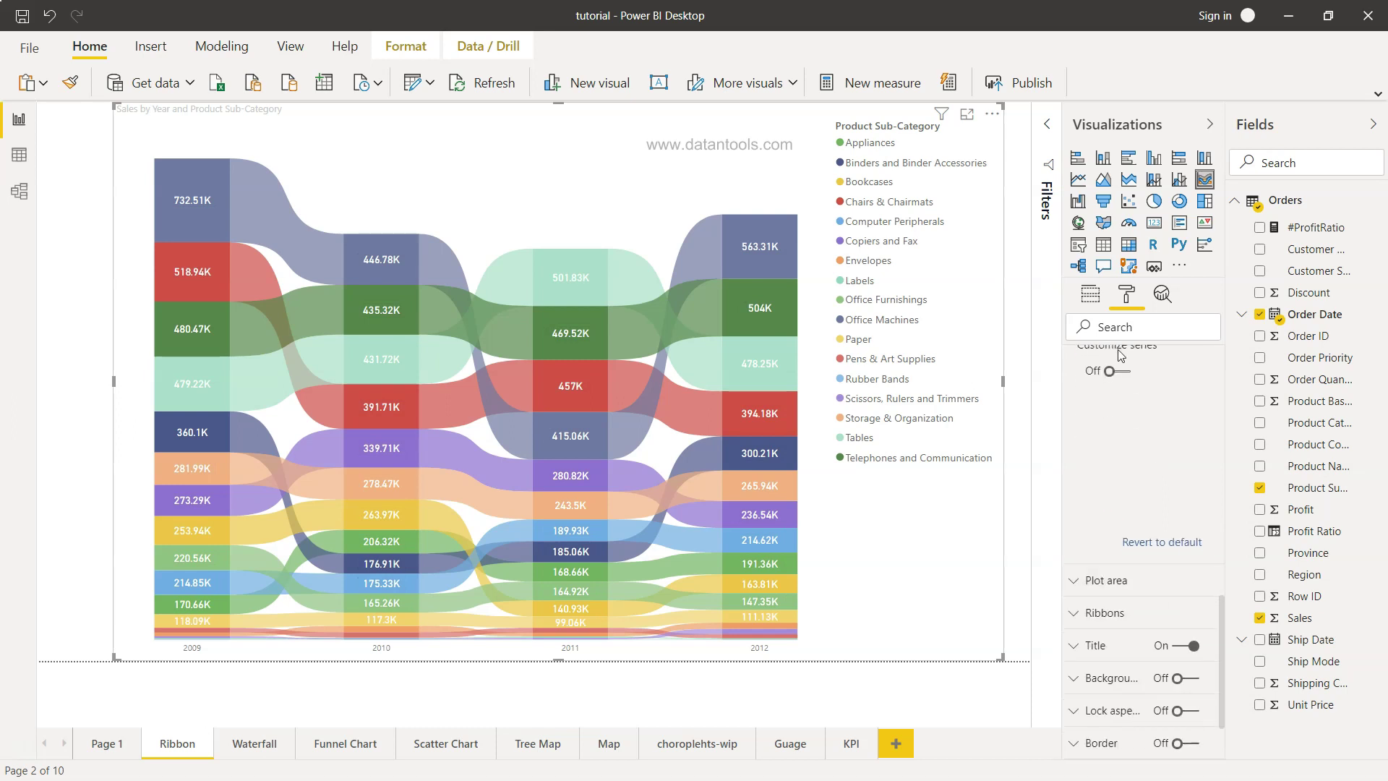
{"action": "left_click", "coordinate": [1122, 372]}
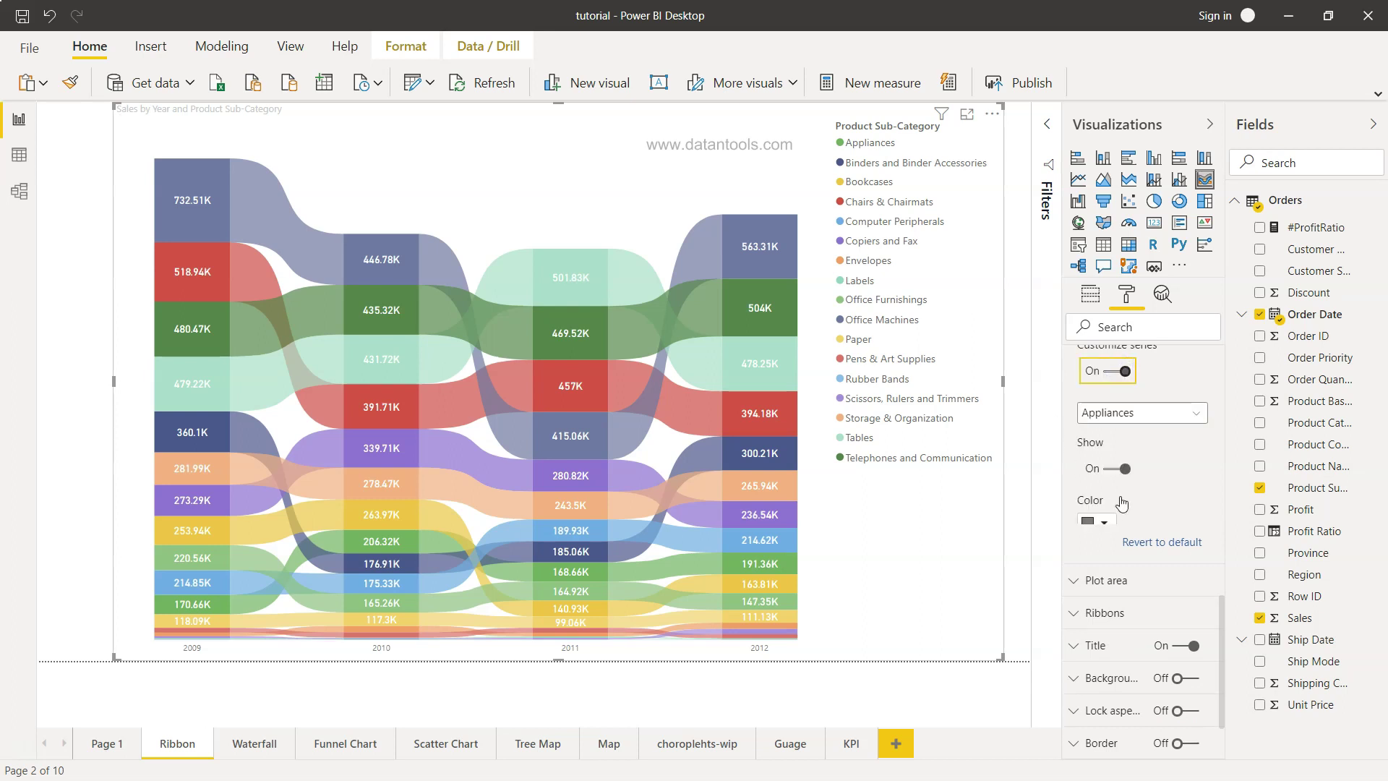
{"action": "scroll", "coordinate": [1130, 506], "scroll_direction": "down", "scroll_amount": 1}
{"action": "scroll", "coordinate": [1131, 519], "scroll_direction": "down", "scroll_amount": 5}
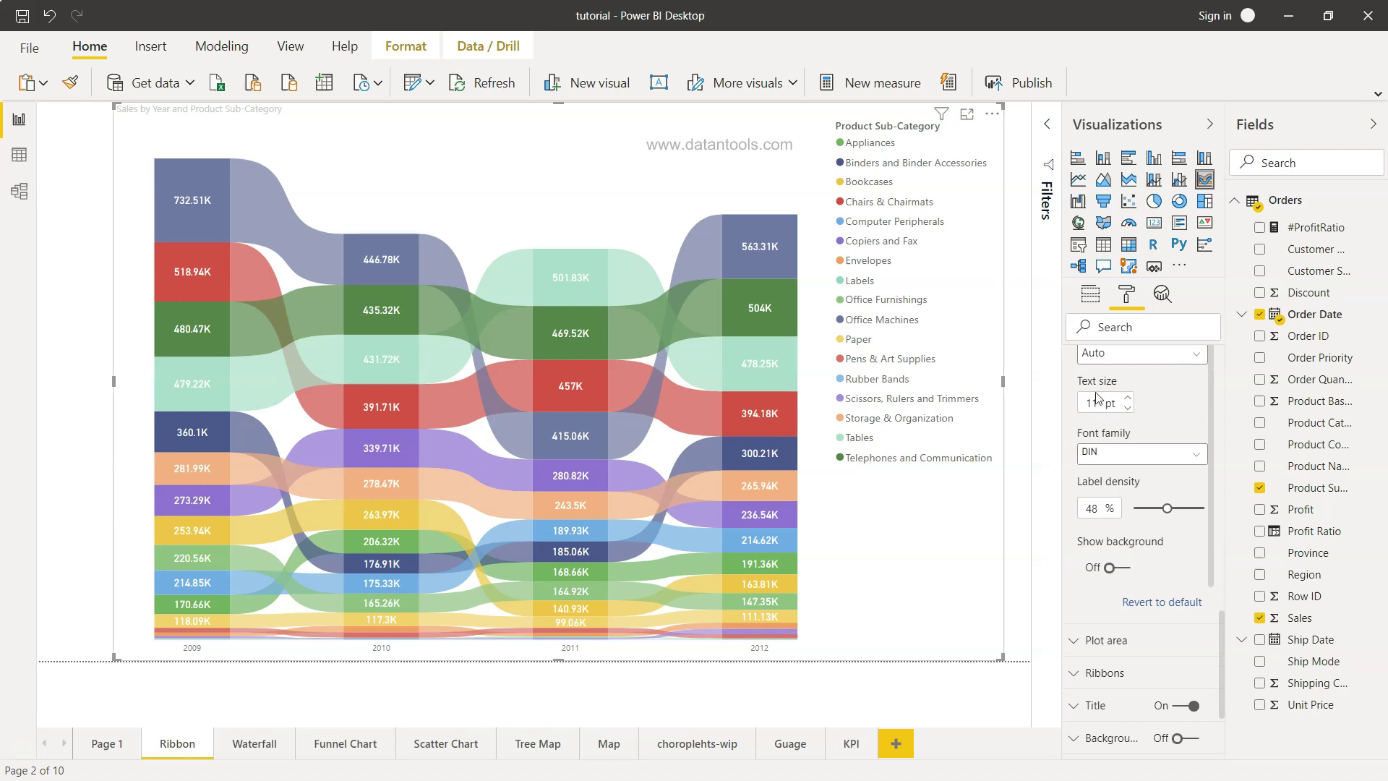
{"action": "scroll", "coordinate": [1096, 398], "scroll_direction": "up", "scroll_amount": 8}
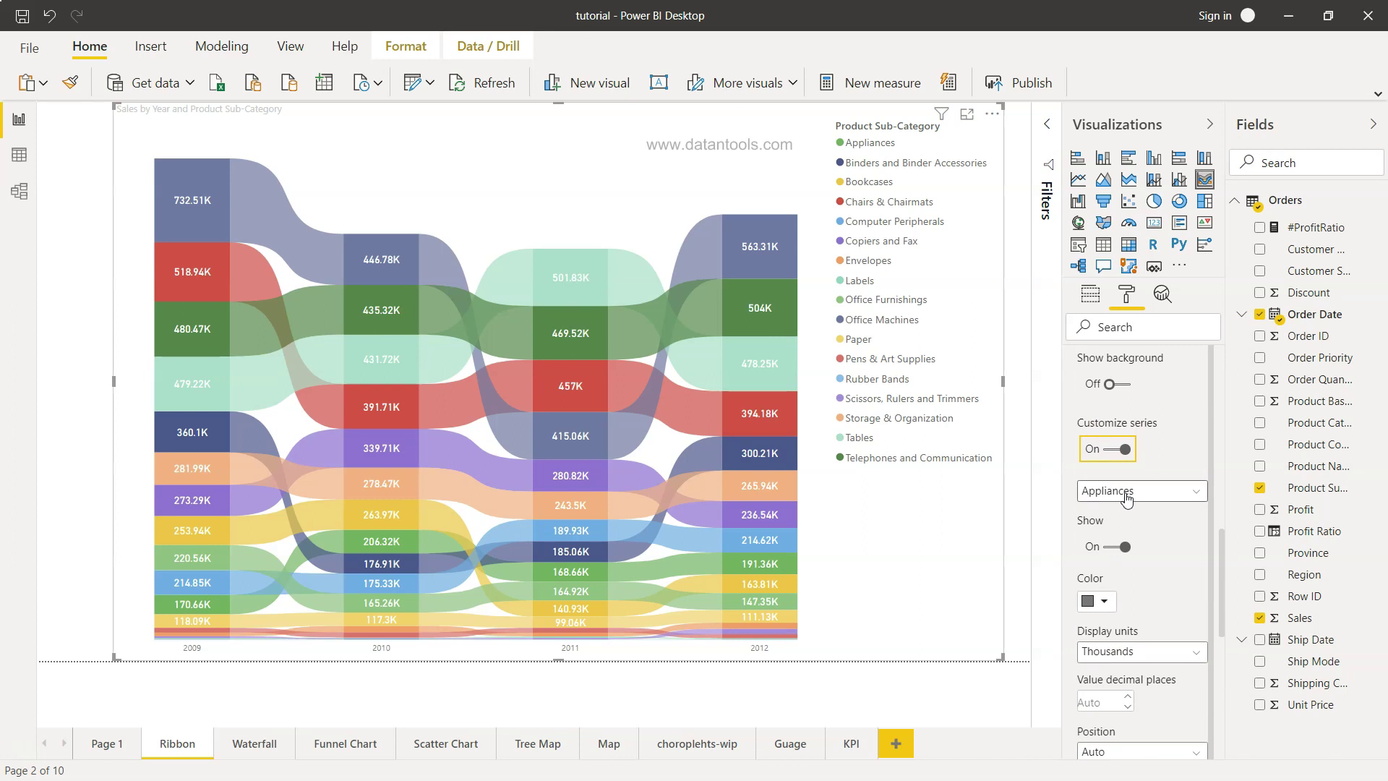
{"action": "left_click", "coordinate": [1125, 496]}
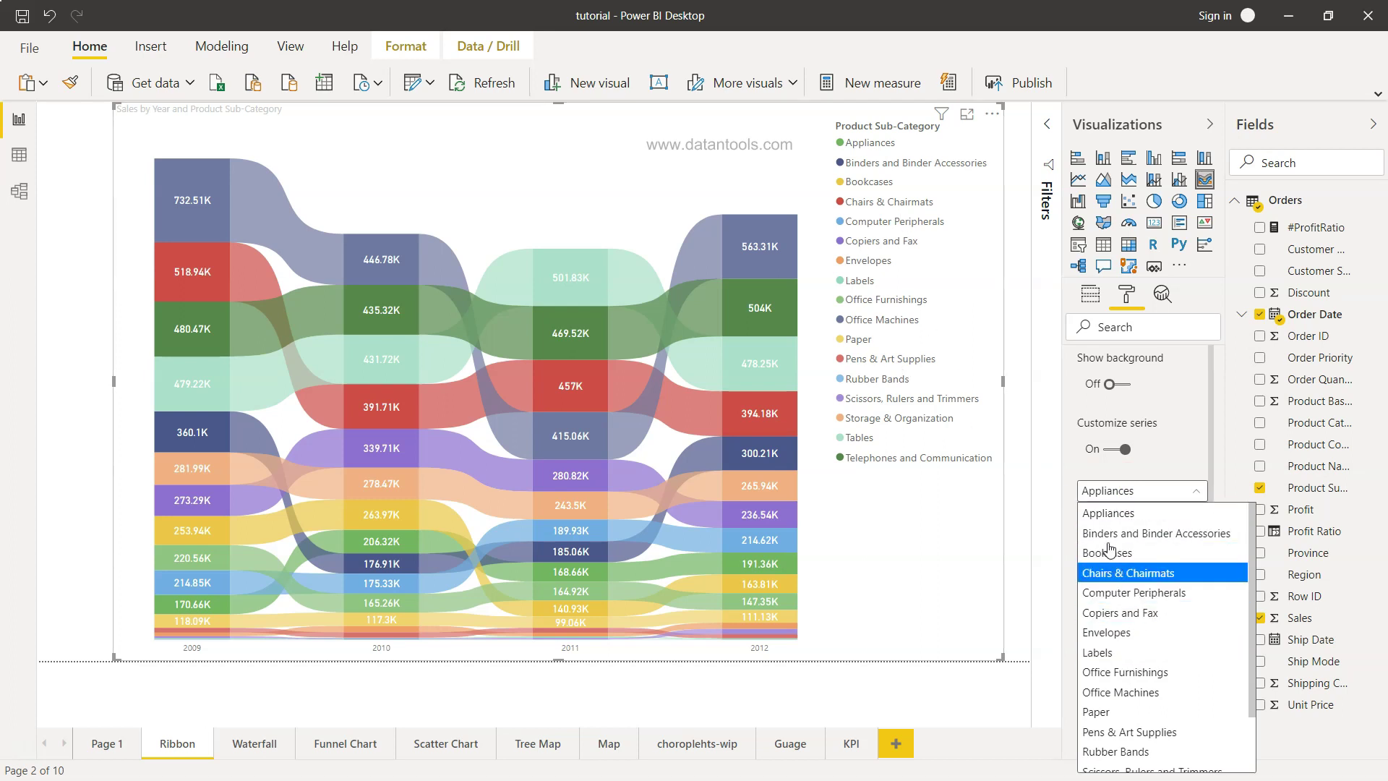
{"action": "left_click", "coordinate": [1108, 512]}
{"action": "scroll", "coordinate": [1088, 565], "scroll_direction": "down", "scroll_amount": 1}
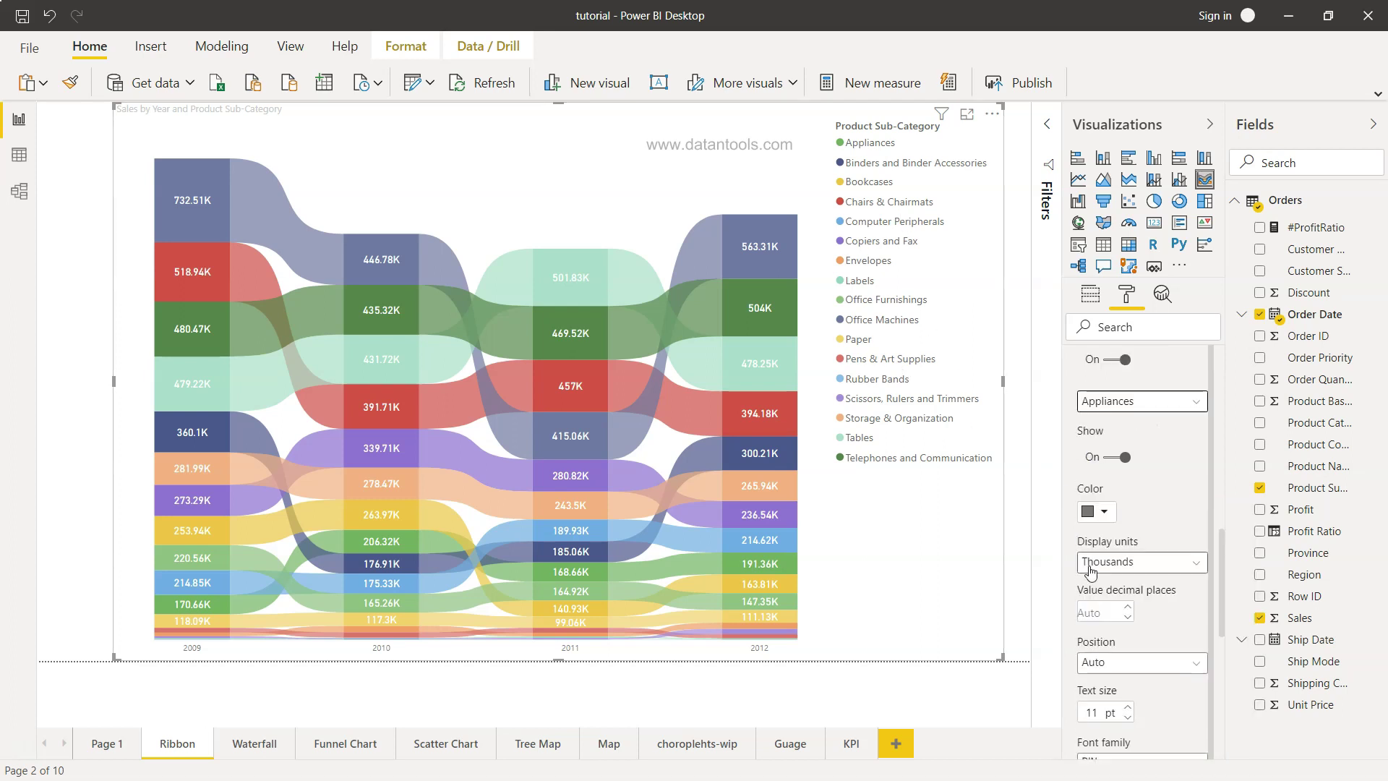
{"action": "scroll", "coordinate": [1088, 566], "scroll_direction": "down", "scroll_amount": 1}
{"action": "scroll", "coordinate": [1120, 678], "scroll_direction": "down", "scroll_amount": 4}
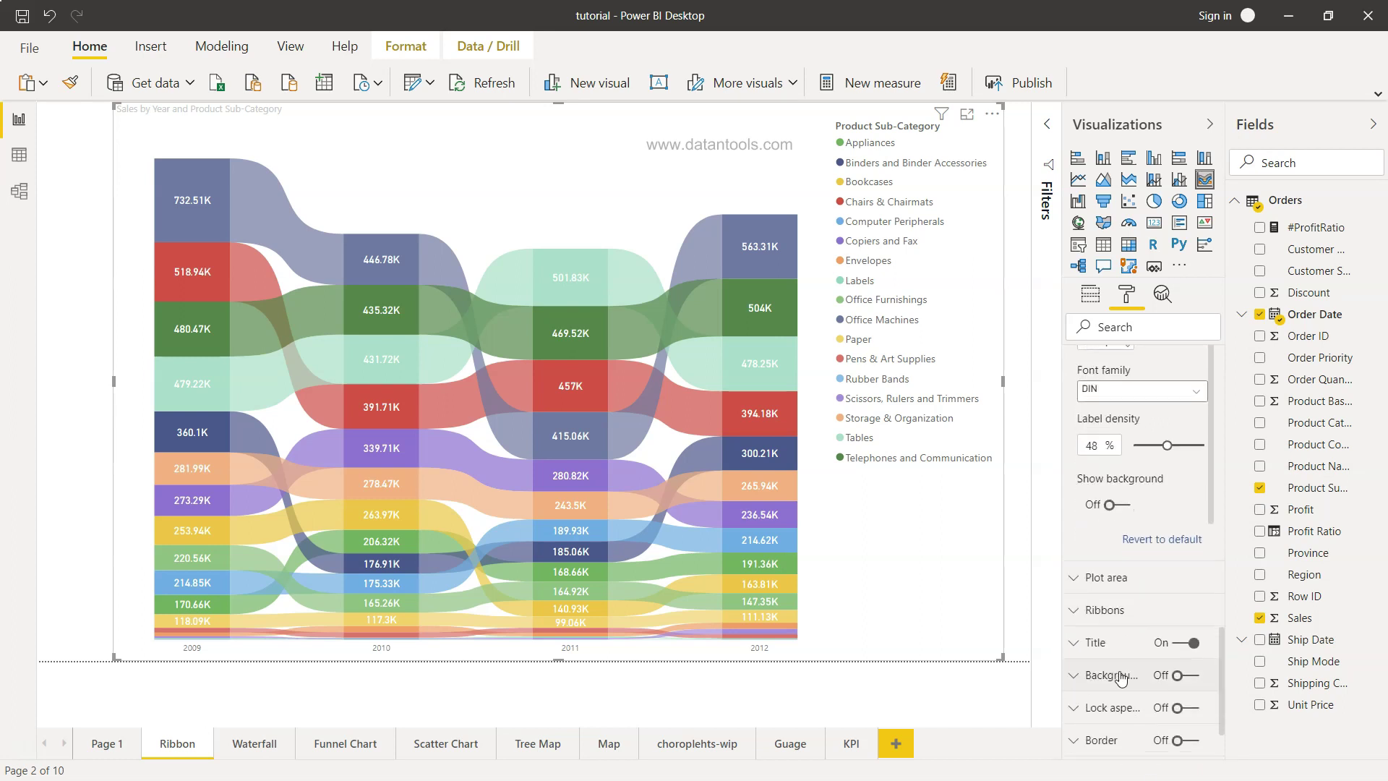
{"action": "scroll", "coordinate": [1119, 675], "scroll_direction": "up", "scroll_amount": 5}
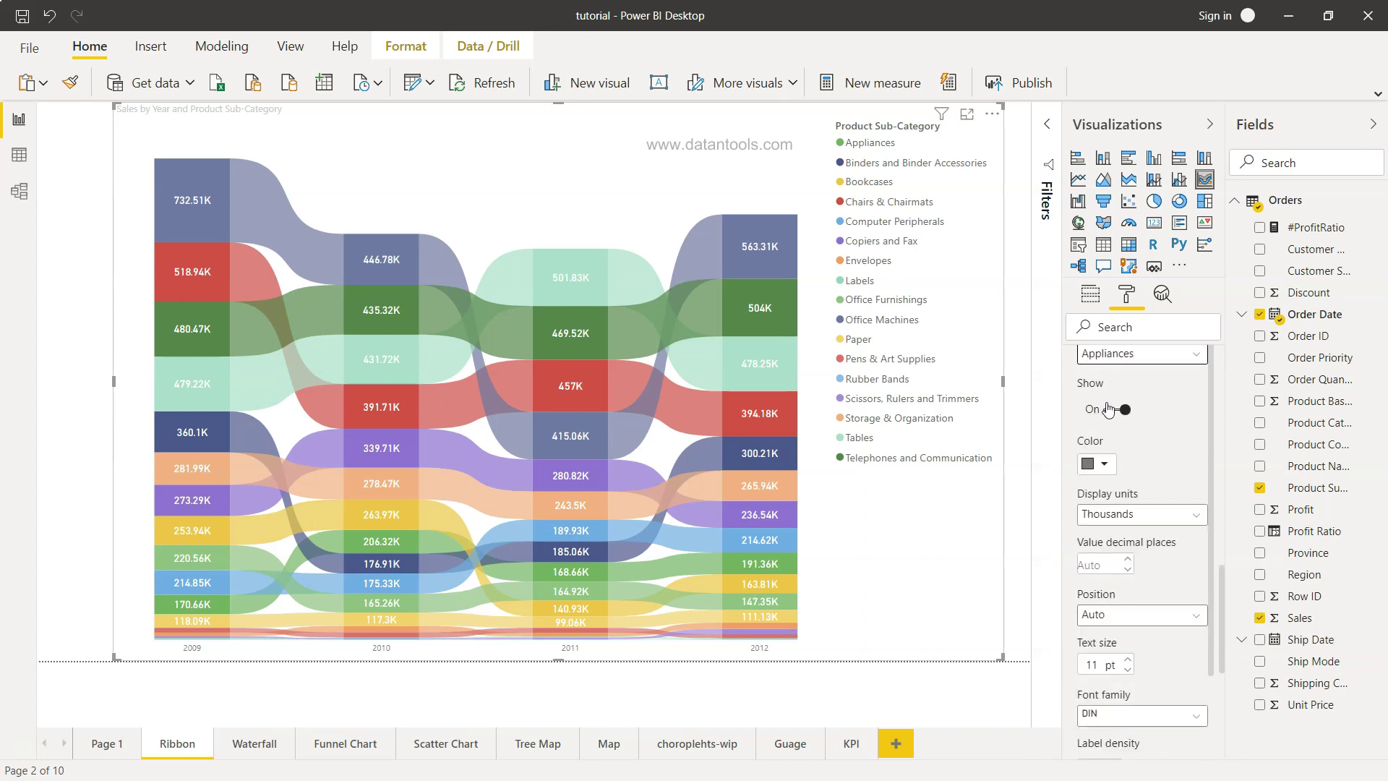
{"action": "scroll", "coordinate": [1110, 412], "scroll_direction": "up", "scroll_amount": 2}
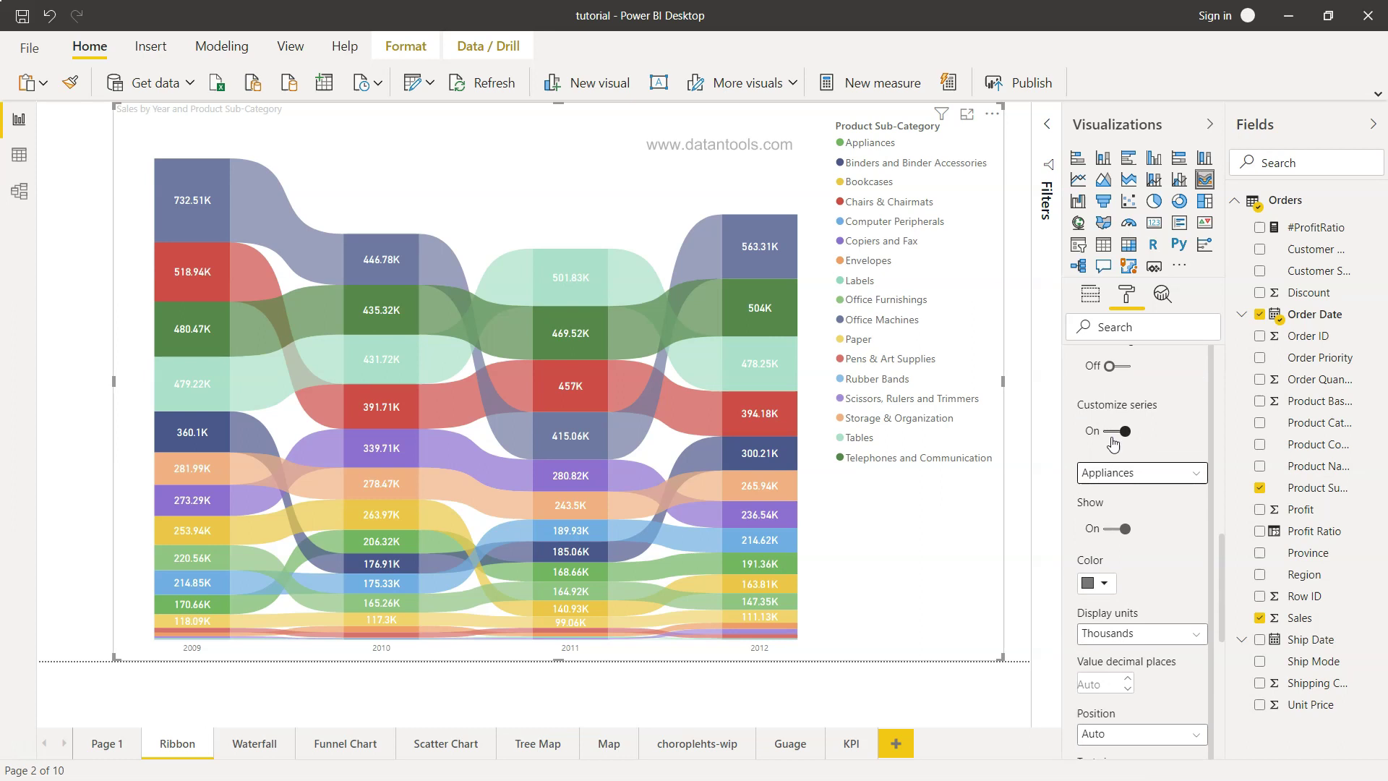
{"action": "left_click", "coordinate": [1116, 431]}
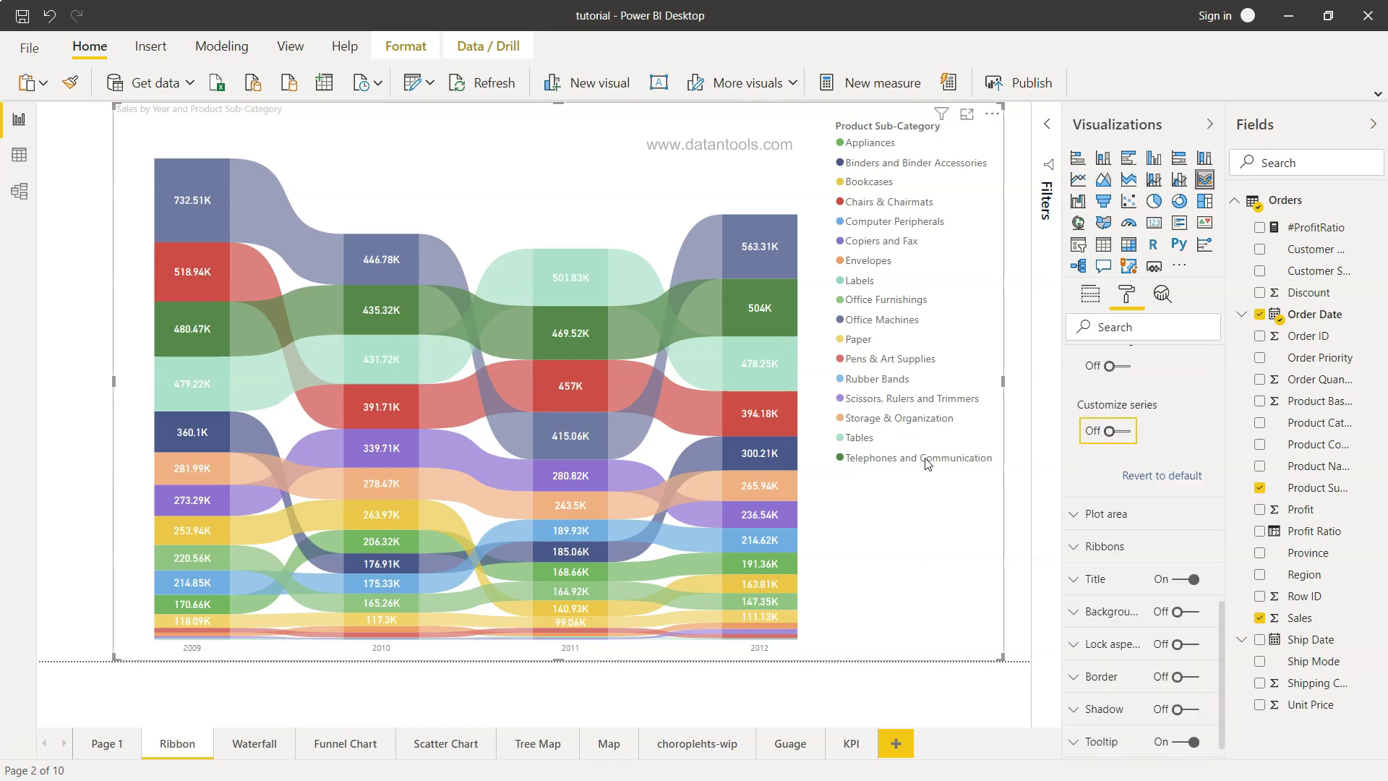
{"action": "scroll", "coordinate": [1125, 552], "scroll_direction": "down", "scroll_amount": 1}
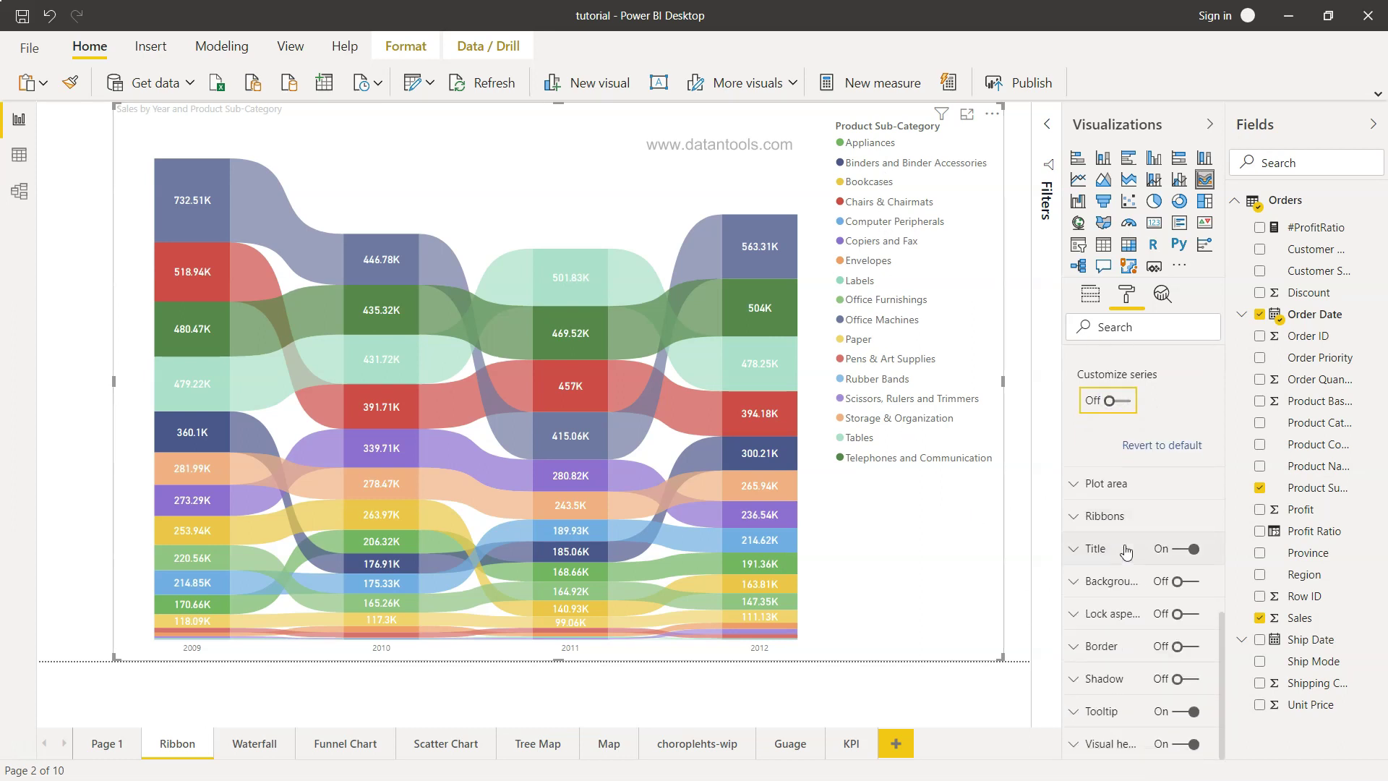
In the Ribbons format section, set Spacing to 2
{"action": "left_click", "coordinate": [1086, 521]}
{"action": "scroll", "coordinate": [1087, 527], "scroll_direction": "down", "scroll_amount": 4}
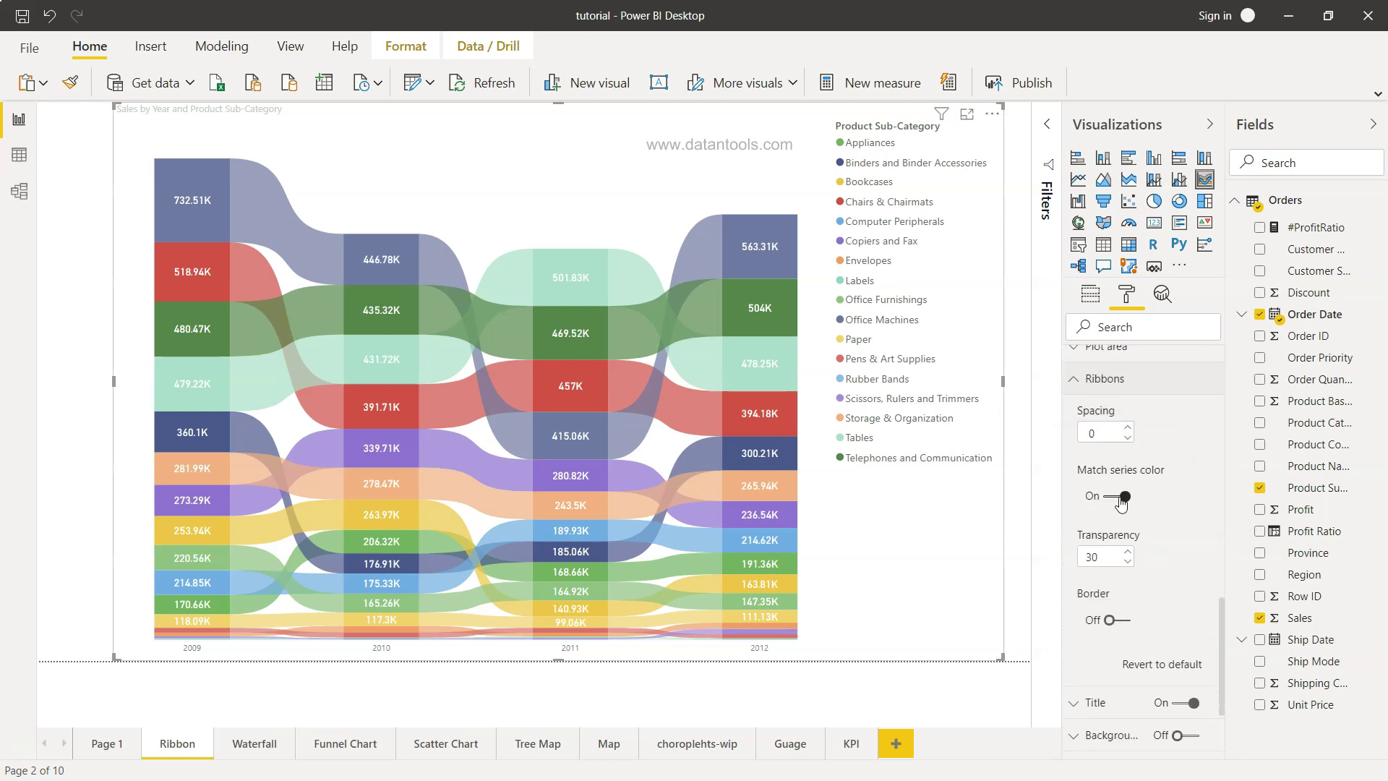
{"action": "mouse_move", "coordinate": [643, 426]}
{"action": "left_click", "coordinate": [1128, 428]}
{"action": "left_click", "coordinate": [1128, 427]}
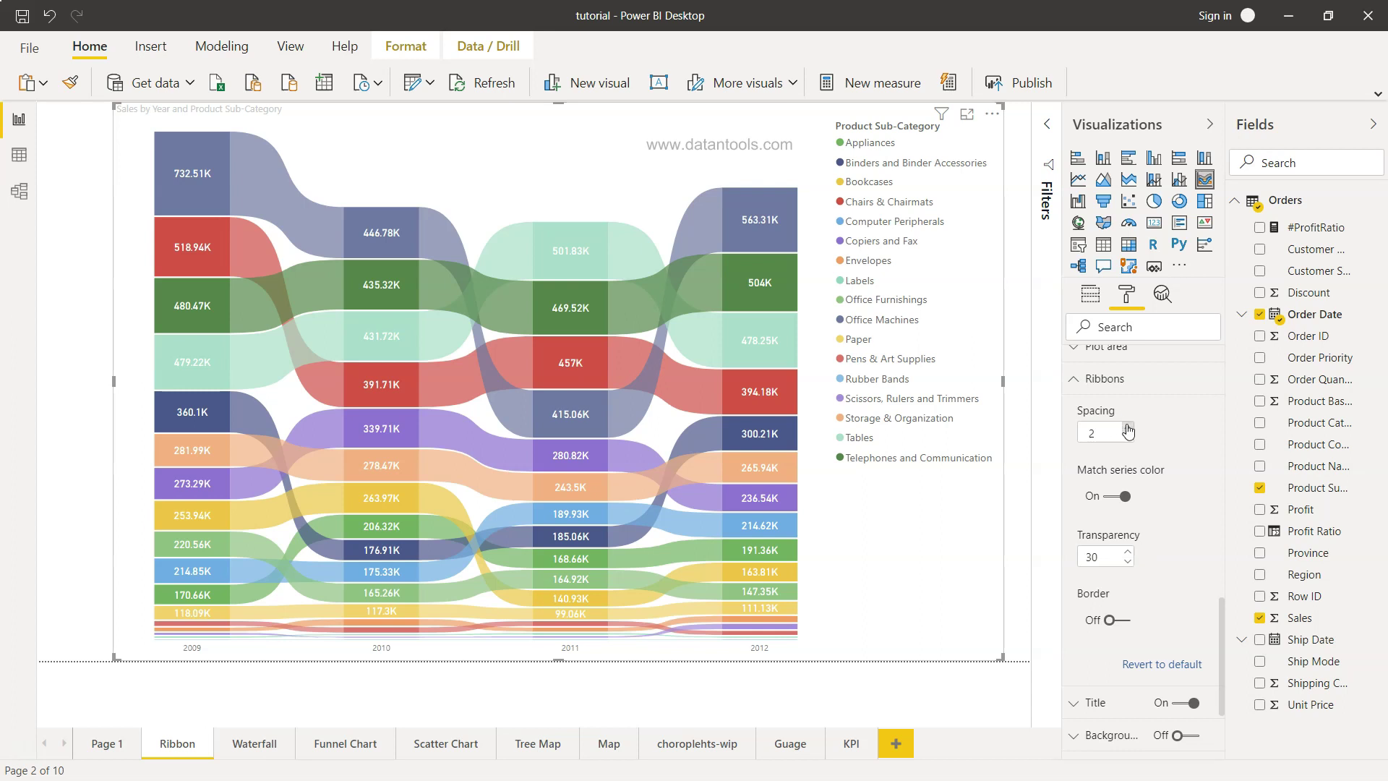
{"action": "left_click", "coordinate": [1129, 428]}
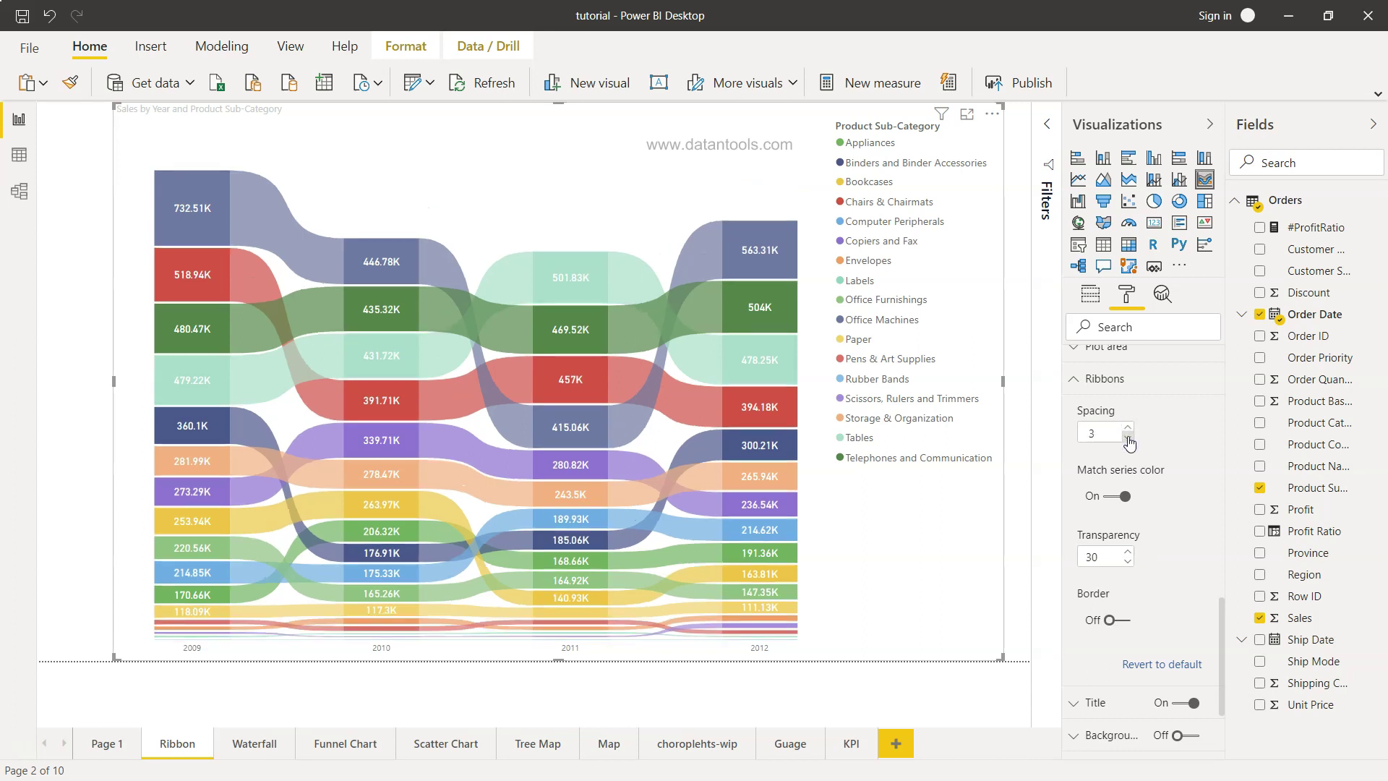
{"action": "left_click", "coordinate": [1128, 438]}
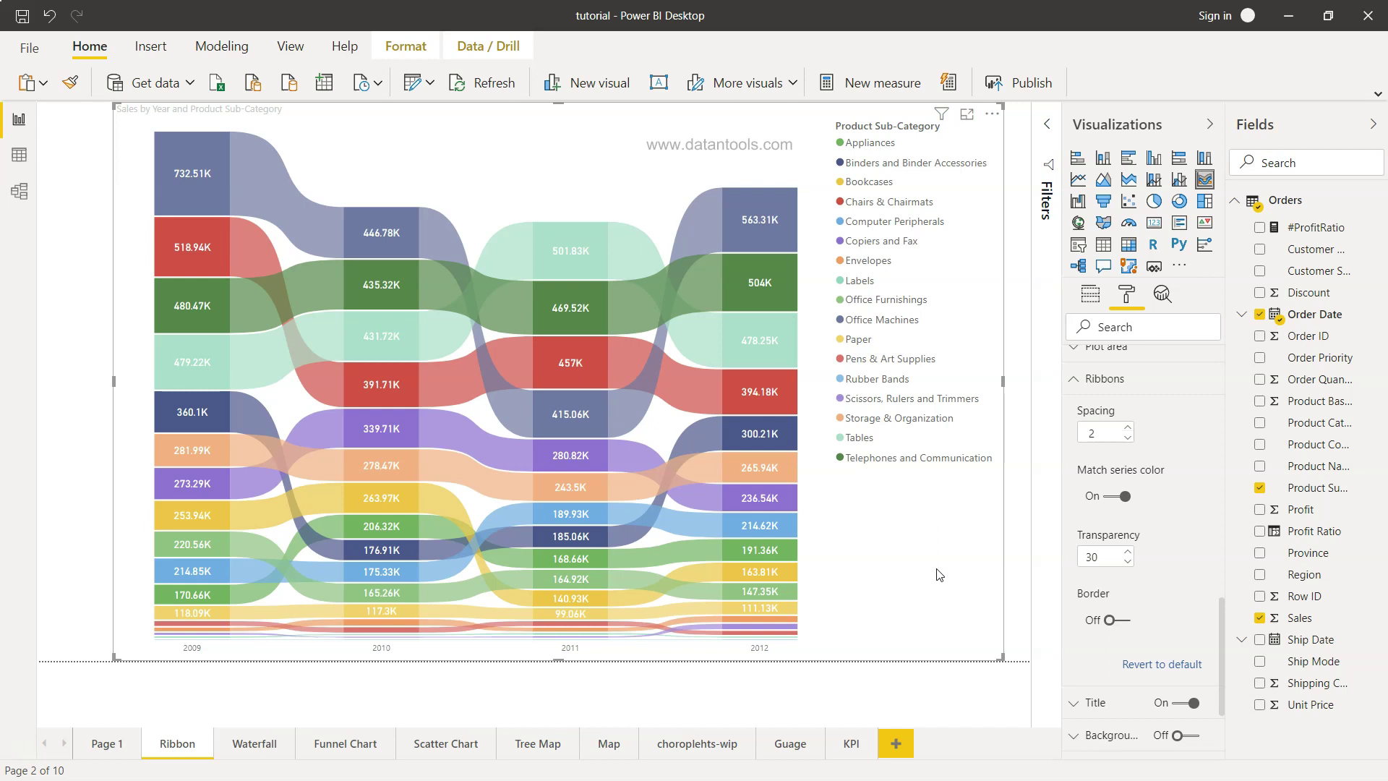
Keep Match series color on and set ribbon Transparency to 20
{"action": "left_click", "coordinate": [1111, 499]}
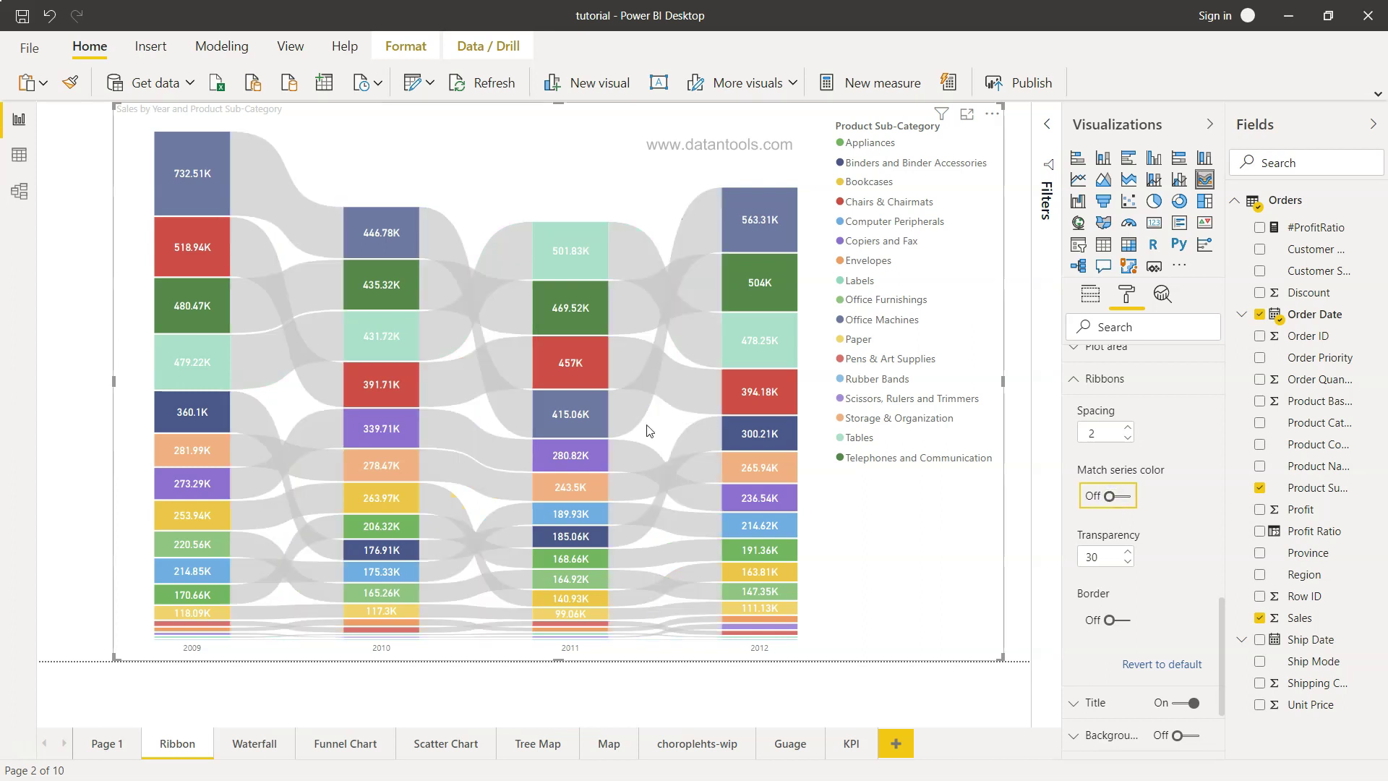
{"action": "left_click", "coordinate": [1125, 497]}
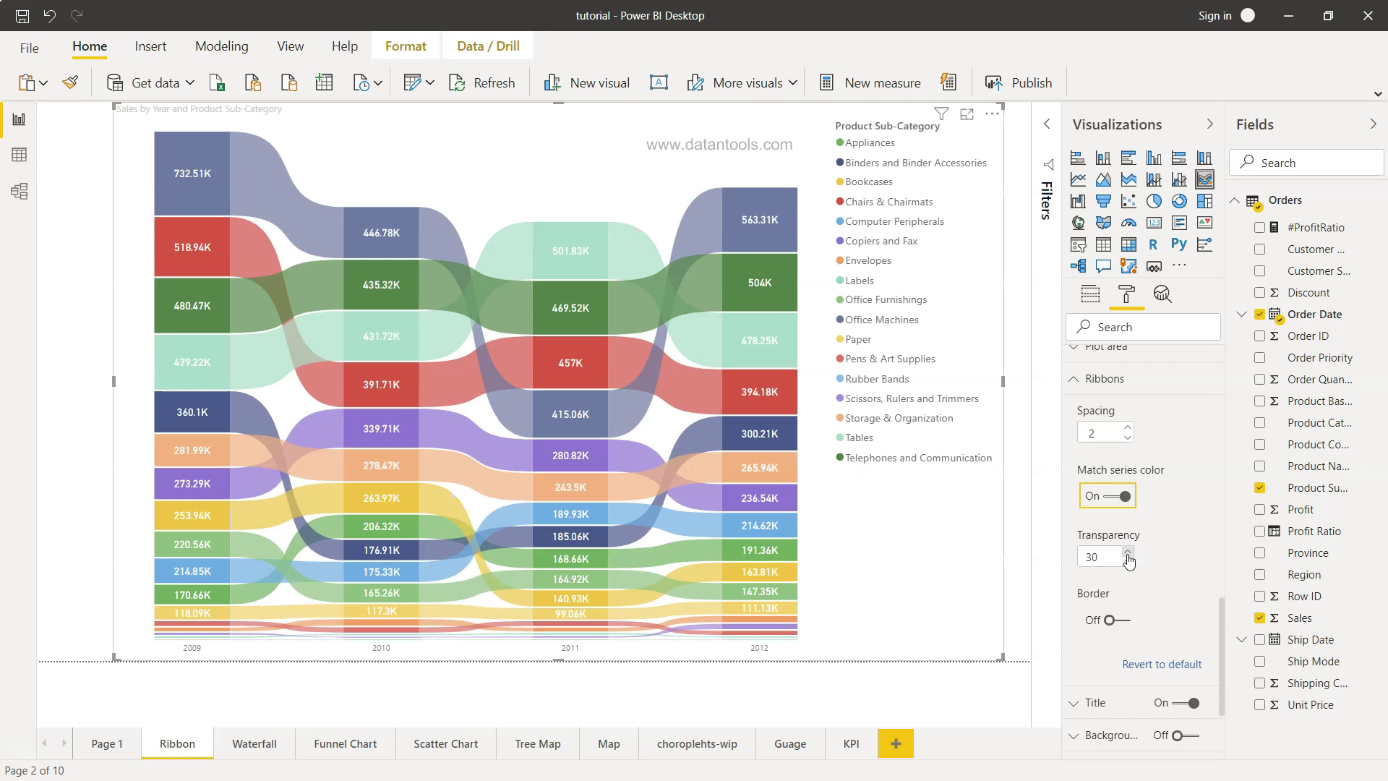
{"action": "left_click", "coordinate": [1128, 554]}
{"action": "left_click", "coordinate": [1128, 561]}
{"action": "left_click", "coordinate": [1104, 561]}
{"action": "left_click", "coordinate": [1127, 554]}
{"action": "type", "text": "50"}
{"action": "key", "text": "Tab"}
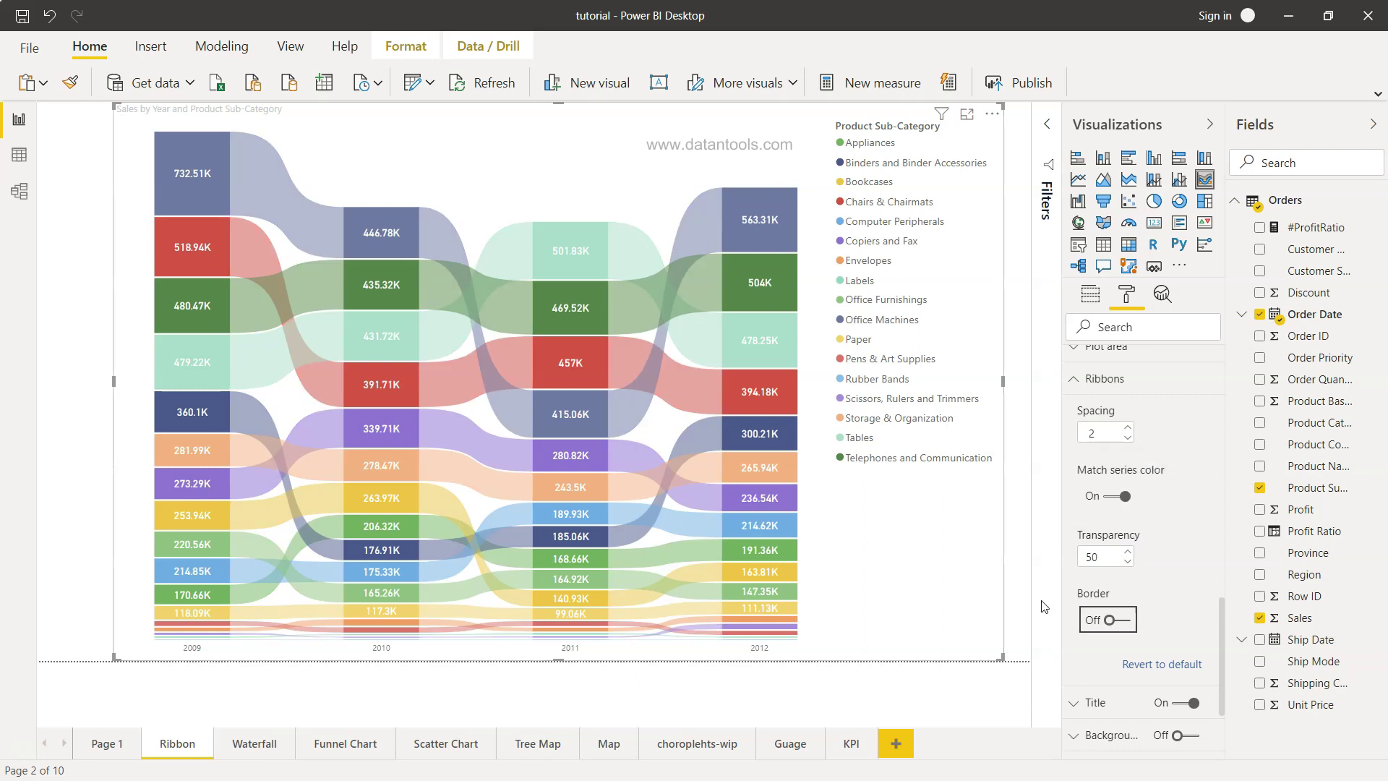
{"action": "mouse_move", "coordinate": [1105, 562]}
{"action": "left_mouse_down"}
{"action": "mouse_move", "coordinate": [1061, 556]}
{"action": "mouse_move", "coordinate": [1090, 560]}
{"action": "left_mouse_up"}
{"action": "double_click", "coordinate": [1090, 560]}
{"action": "type", "text": "20"}
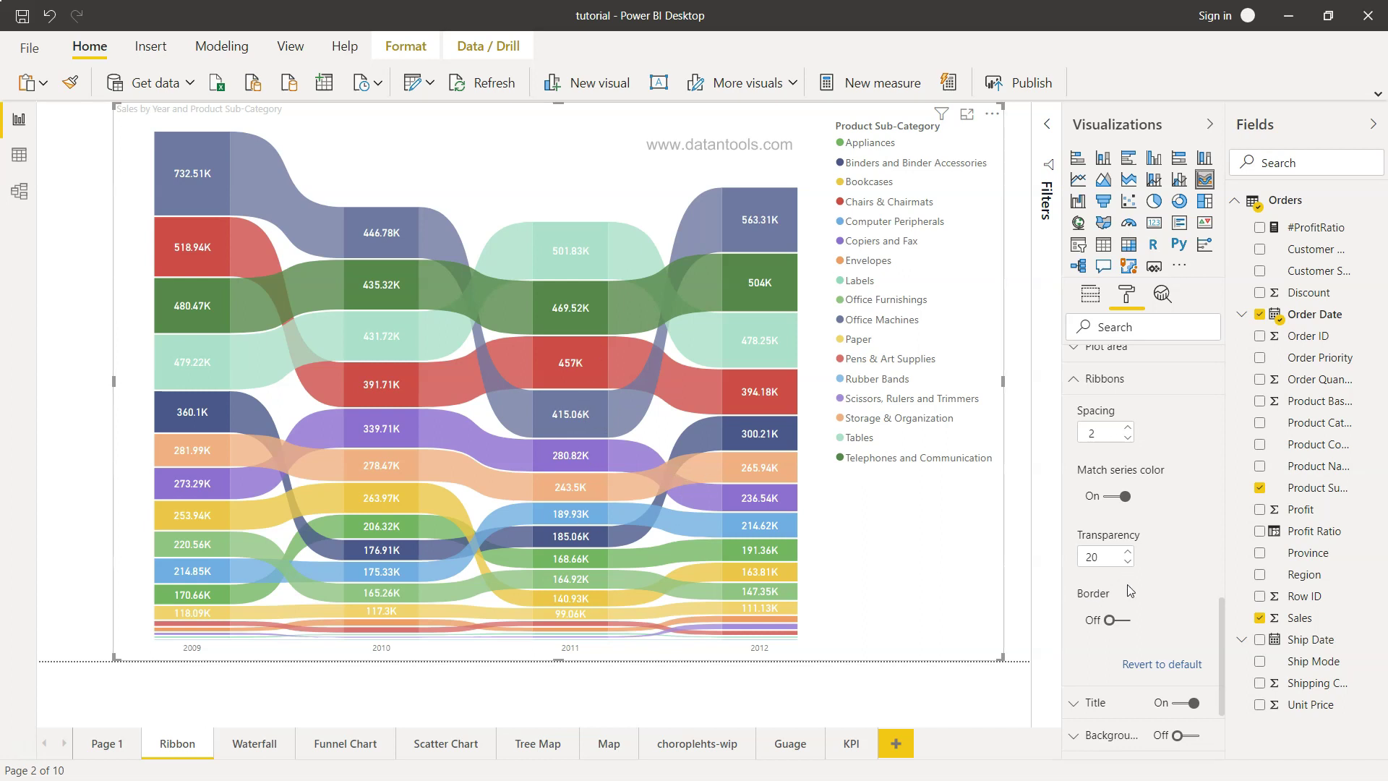
Switch the ribbon Border toggle on
{"action": "left_click", "coordinate": [1125, 624]}
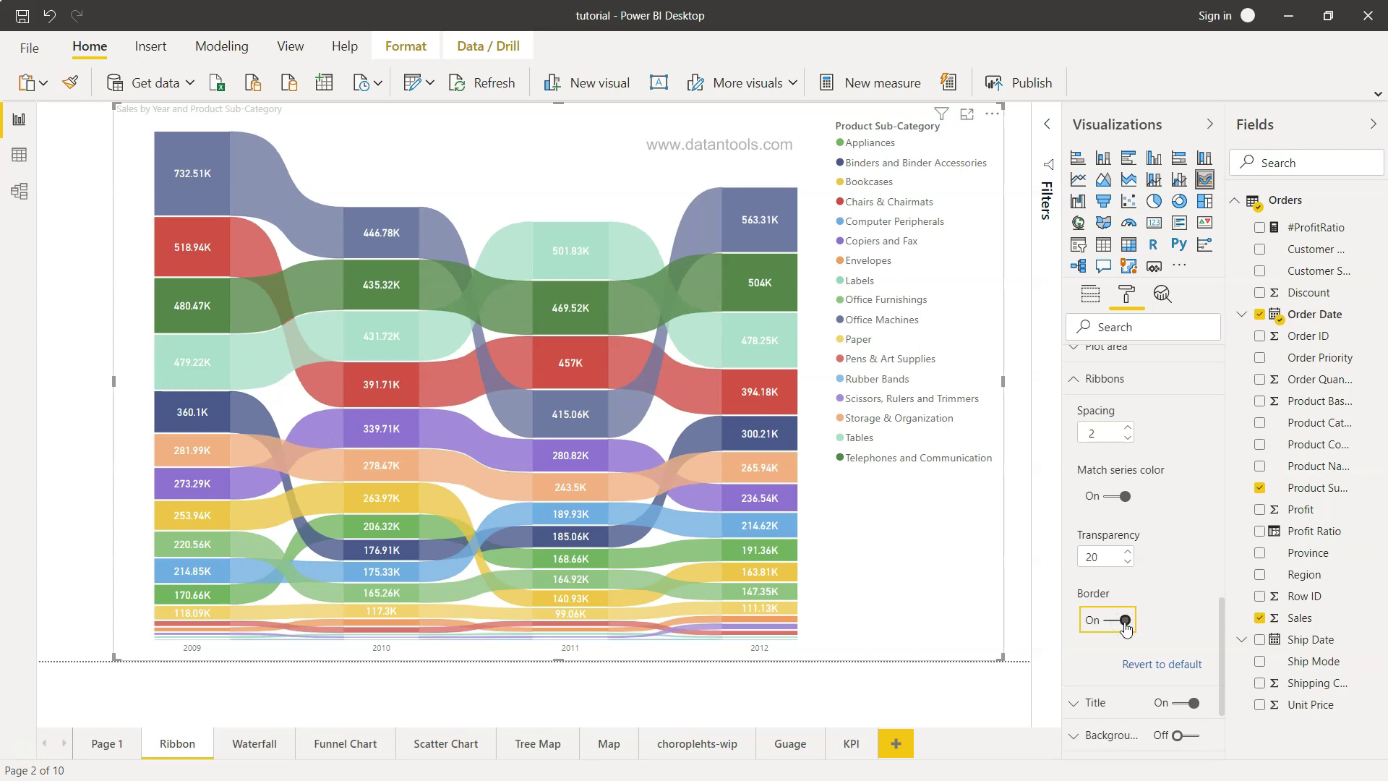
{"action": "left_click", "coordinate": [1125, 624]}
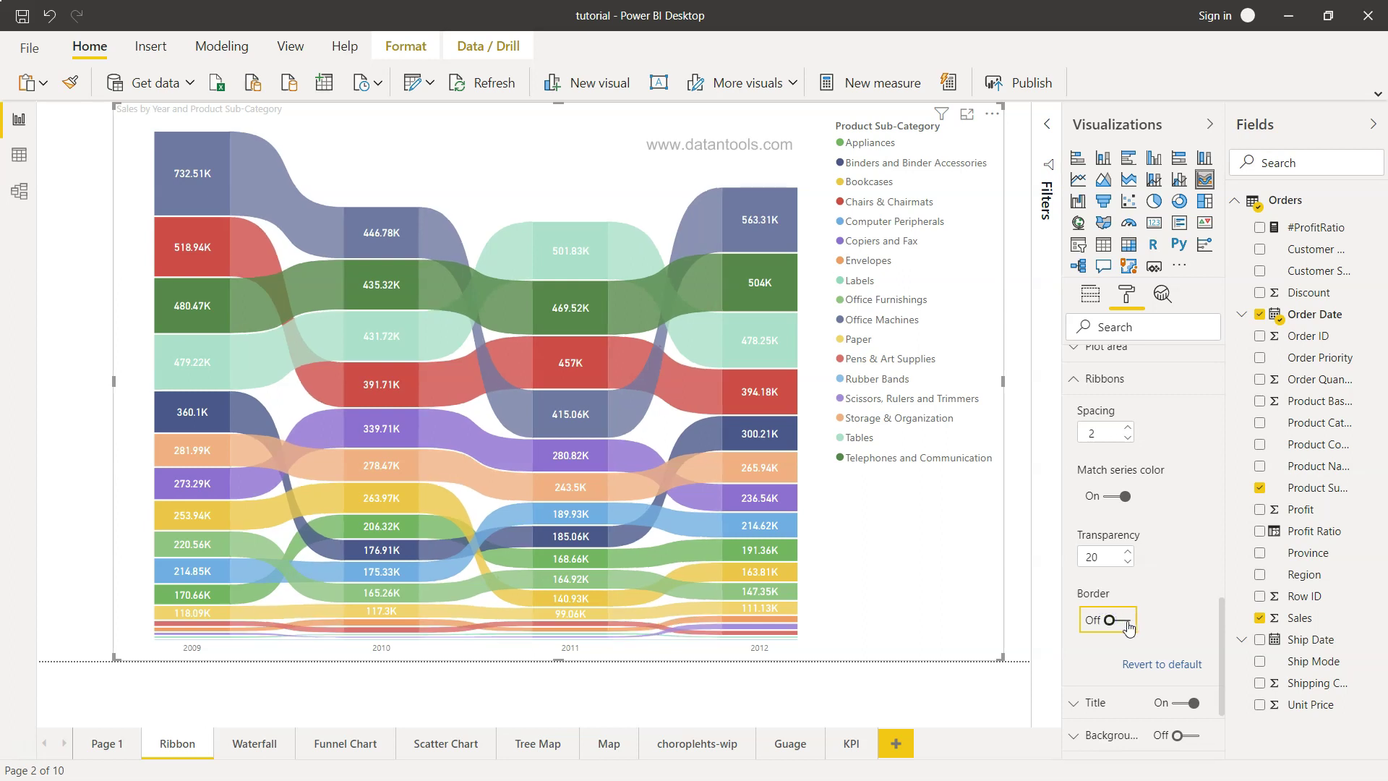
{"action": "left_click", "coordinate": [1126, 625]}
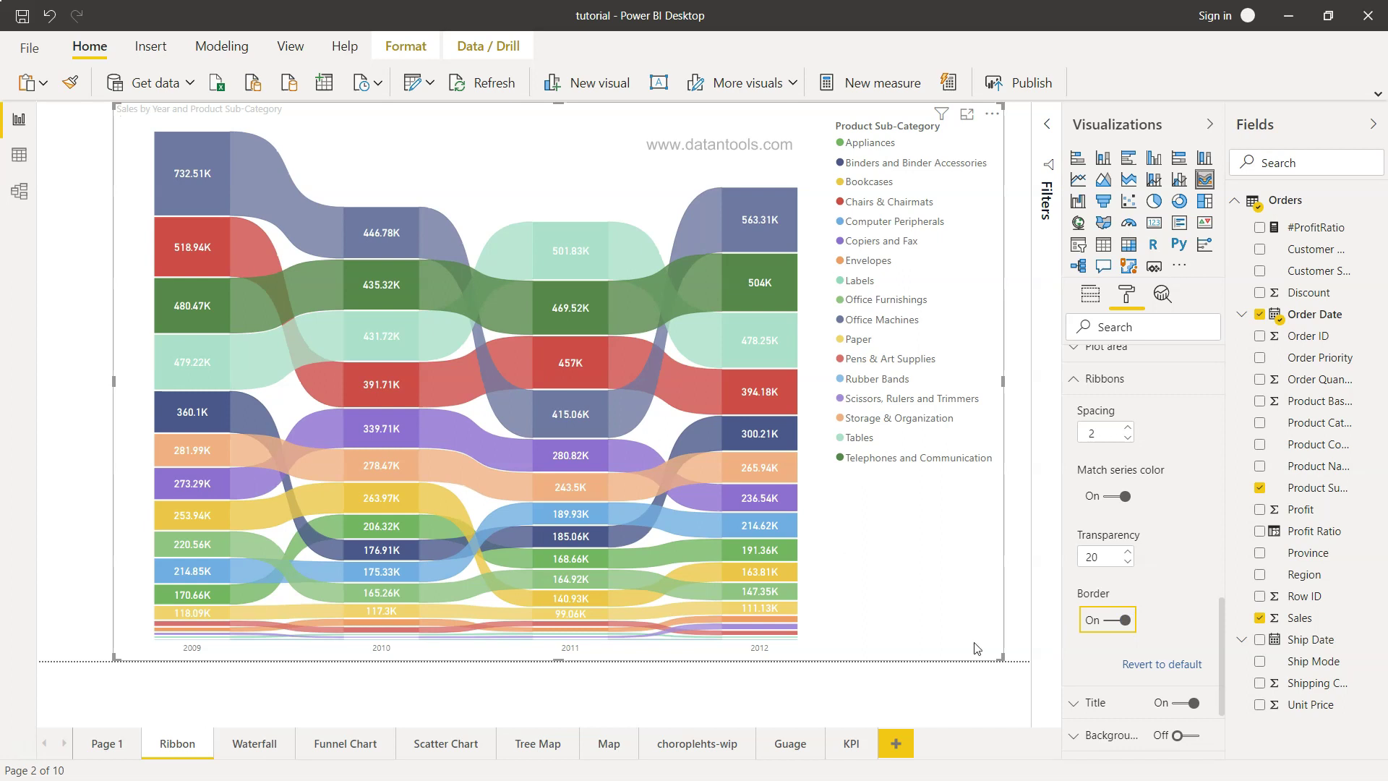
Collapse the Ribbons section of the Format pane
{"action": "left_click", "coordinate": [1039, 622]}
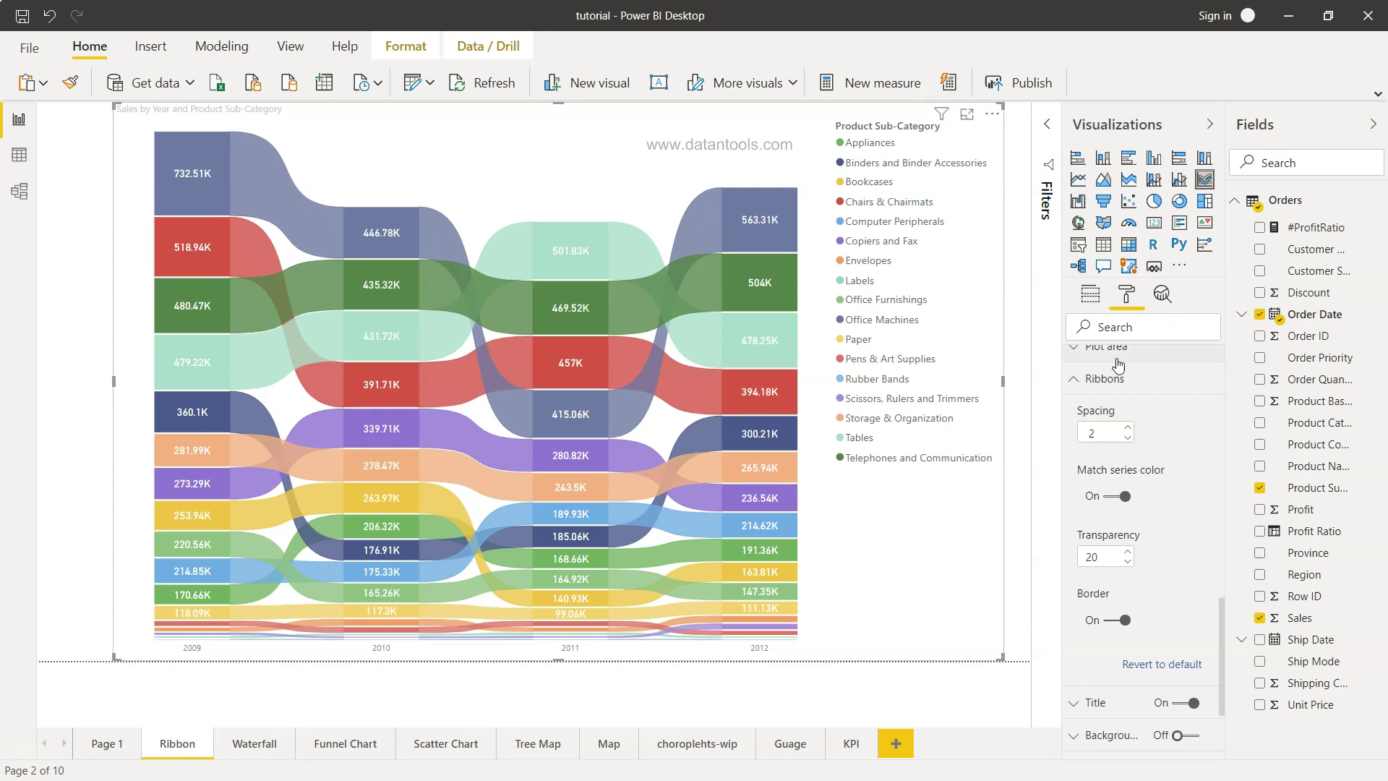
{"action": "left_click", "coordinate": [1074, 379]}
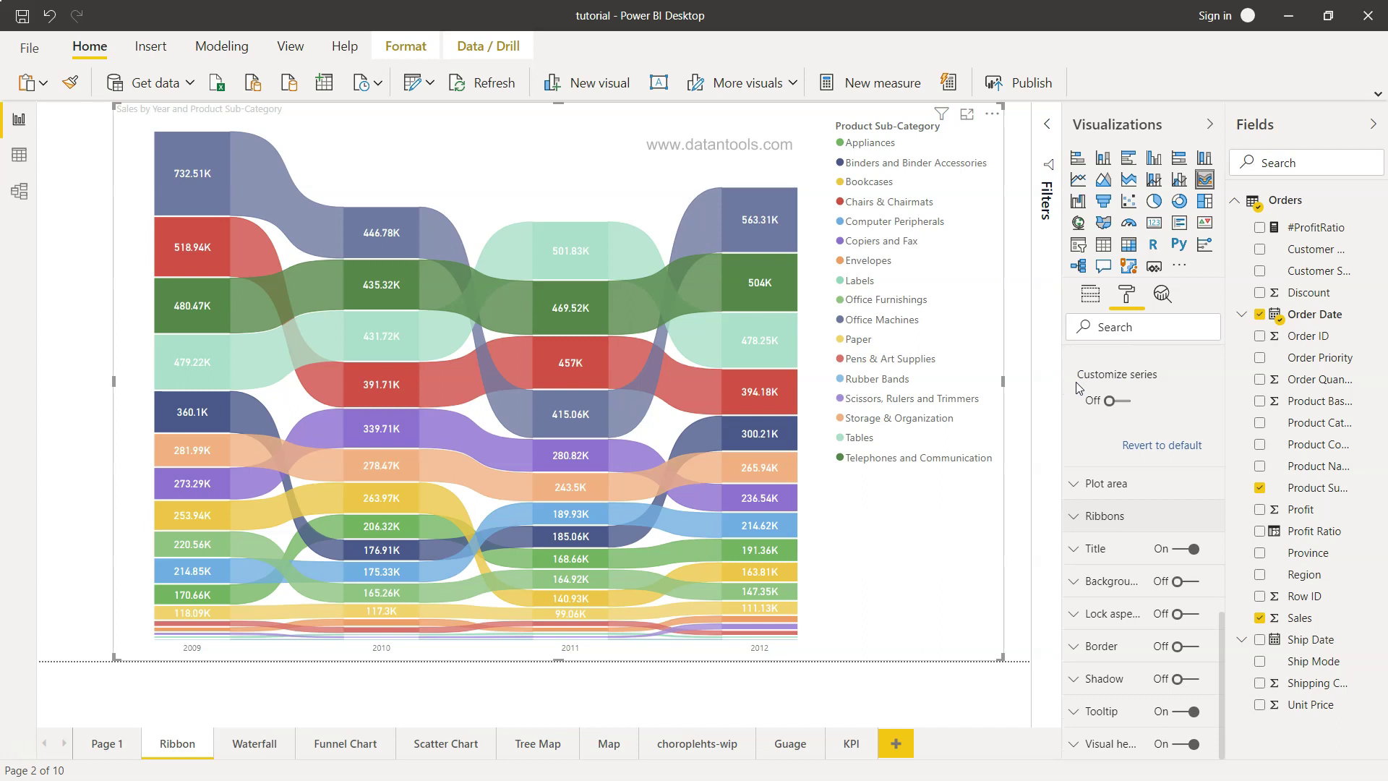